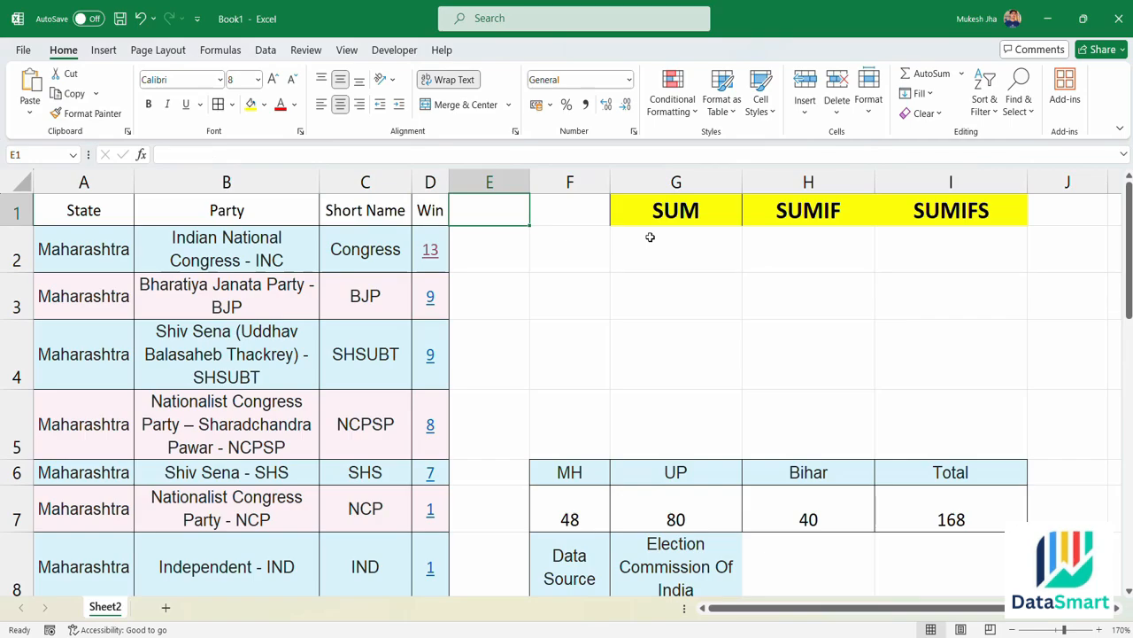
- Enter a SUM formula in cell G2 that totals the Win values in D2:D22
{"action": "key", "text": "Right"}
{"action": "key", "text": "Right"}
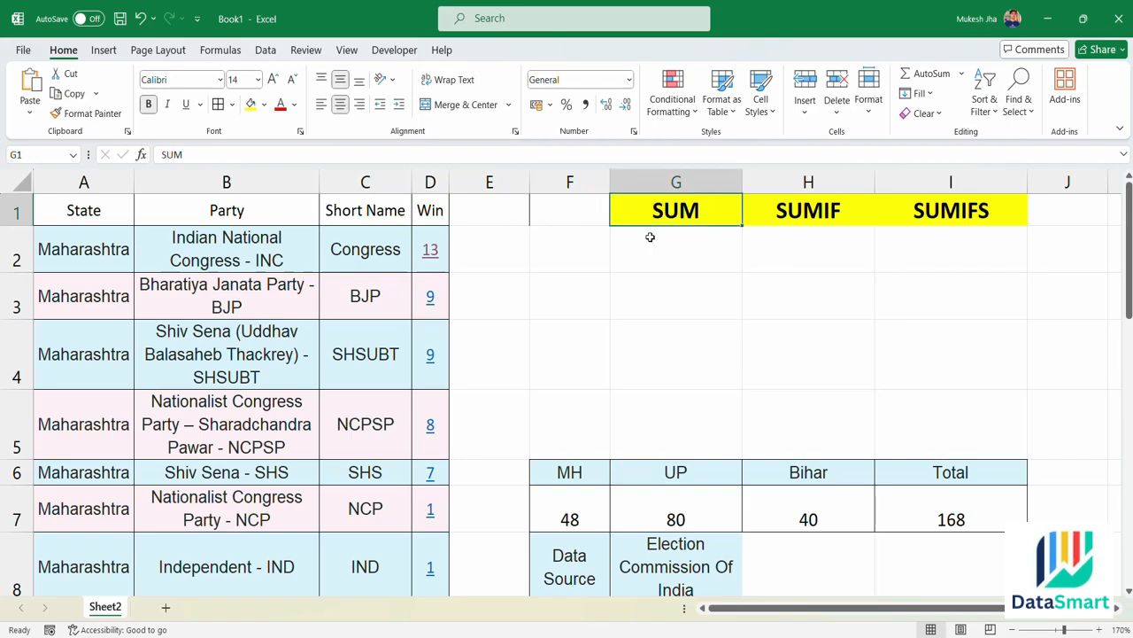
{"action": "key", "text": "Down"}
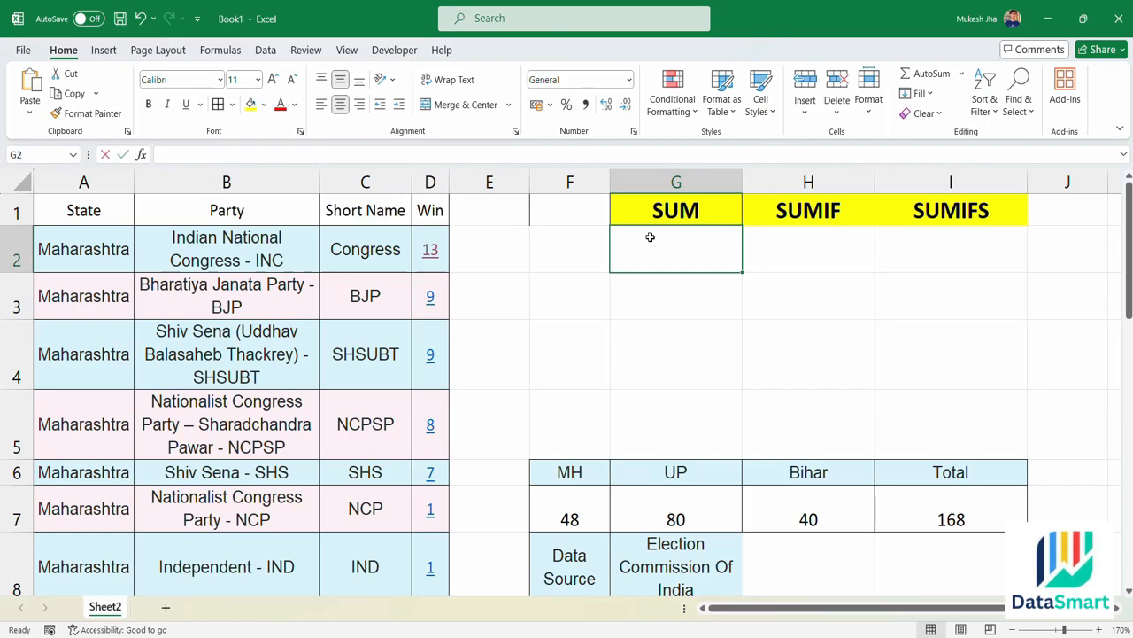
{"action": "type", "text": "="}
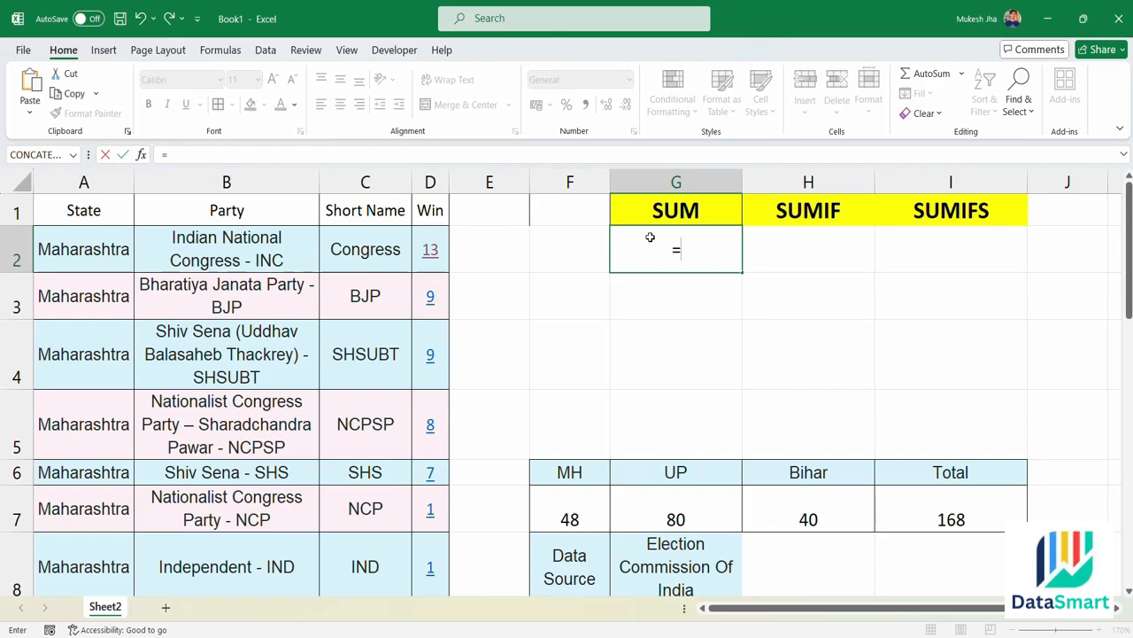
{"action": "type", "text": "sum"}
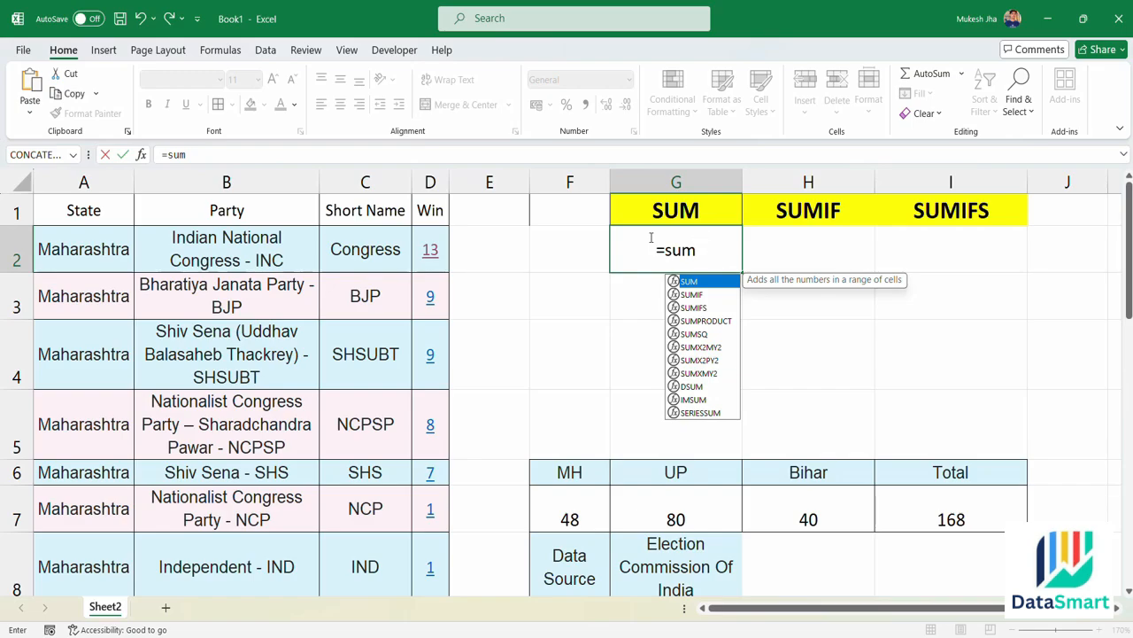
{"action": "double_click", "coordinate": [716, 282]}
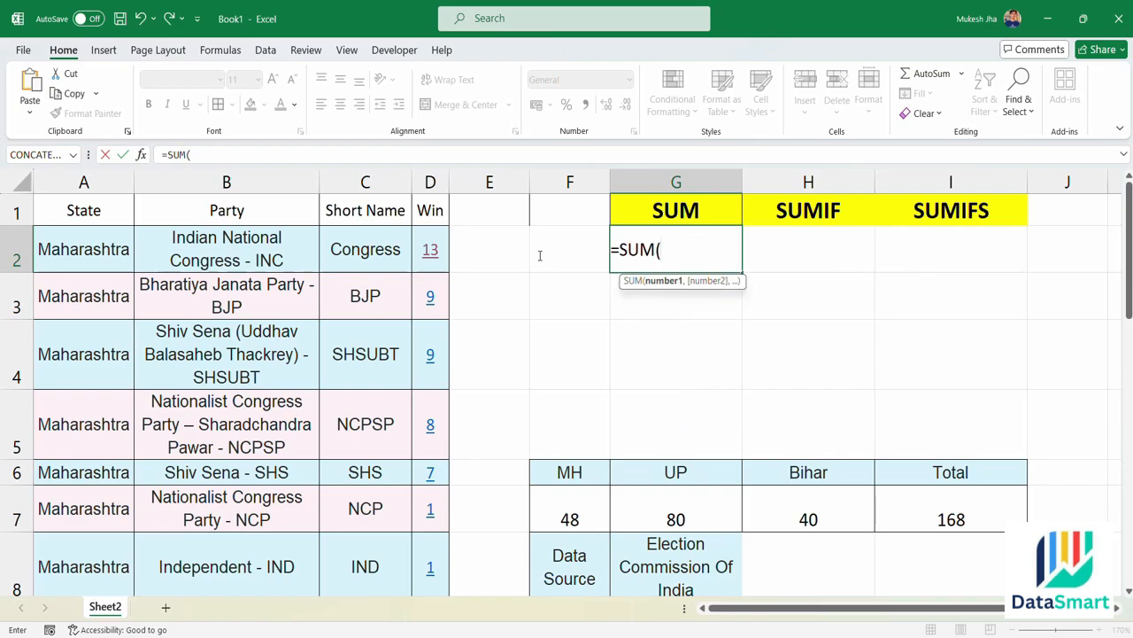
{"action": "left_click", "coordinate": [433, 242]}
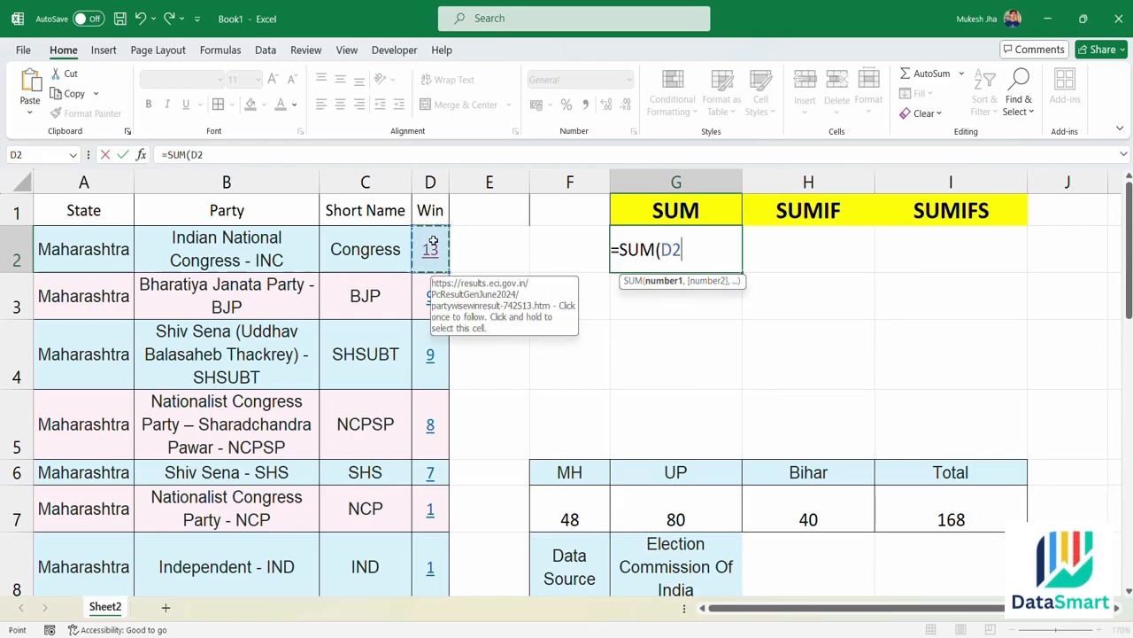
{"action": "key", "text": "shift+Down"}
{"action": "key", "text": "shift+Down"}
{"action": "key", "text": "shift+Down"}
{"action": "key", "text": "shift+Down"}
{"action": "key", "text": "shift+Down"}
{"action": "key", "text": "shift+Down"}
{"action": "key", "text": "shift+Down"}
{"action": "key", "text": "shift+Down"}
{"action": "key", "text": "shift+Down"}
{"action": "key", "text": "shift+Down"}
{"action": "key", "text": "shift+Down"}
{"action": "key", "text": "shift+Down"}
{"action": "key", "text": "shift+Down"}
{"action": "key", "text": "shift+Down"}
{"action": "key", "text": "shift+Down"}
{"action": "key", "text": "shift+Down"}
{"action": "key", "text": "shift+Down"}
{"action": "key", "text": "shift+Down"}
{"action": "key", "text": "shift+Down"}
{"action": "key", "text": "shift+Down"}
{"action": "key", "text": "shift+Down"}
{"action": "key", "text": "shift+Down"}
{"action": "key", "text": "shift+Down"}
{"action": "key", "text": "shift+Down"}
{"action": "key", "text": "shift+Down"}
{"action": "key", "text": "shift+Down"}
{"action": "key", "text": "shift+Down"}
{"action": "key", "text": "shift+Down"}
{"action": "key", "text": "shift+Down"}
{"action": "key", "text": "shift+Down"}
{"action": "key", "text": "shift+Down"}
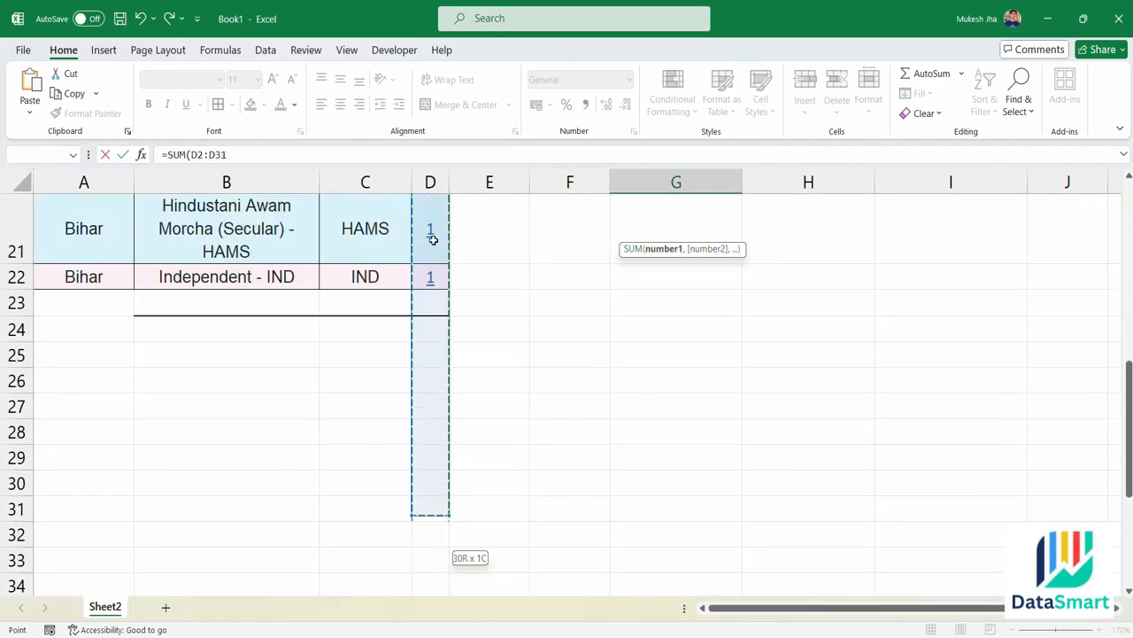
{"action": "key", "text": "shift+Up"}
{"action": "key", "text": "shift+Up"}
{"action": "key", "text": "shift+Up"}
{"action": "key", "text": "shift+Up"}
{"action": "key", "text": "shift+Up"}
{"action": "key", "text": "shift+Up"}
{"action": "key", "text": "shift+Up"}
{"action": "key", "text": "shift+Up"}
{"action": "key", "text": "shift+Up"}
{"action": "key", "text": "shift+Up"}
{"action": "key", "text": "shift+Up"}
{"action": "scroll", "coordinate": [433, 240], "scroll_direction": "up", "scroll_amount": 1}
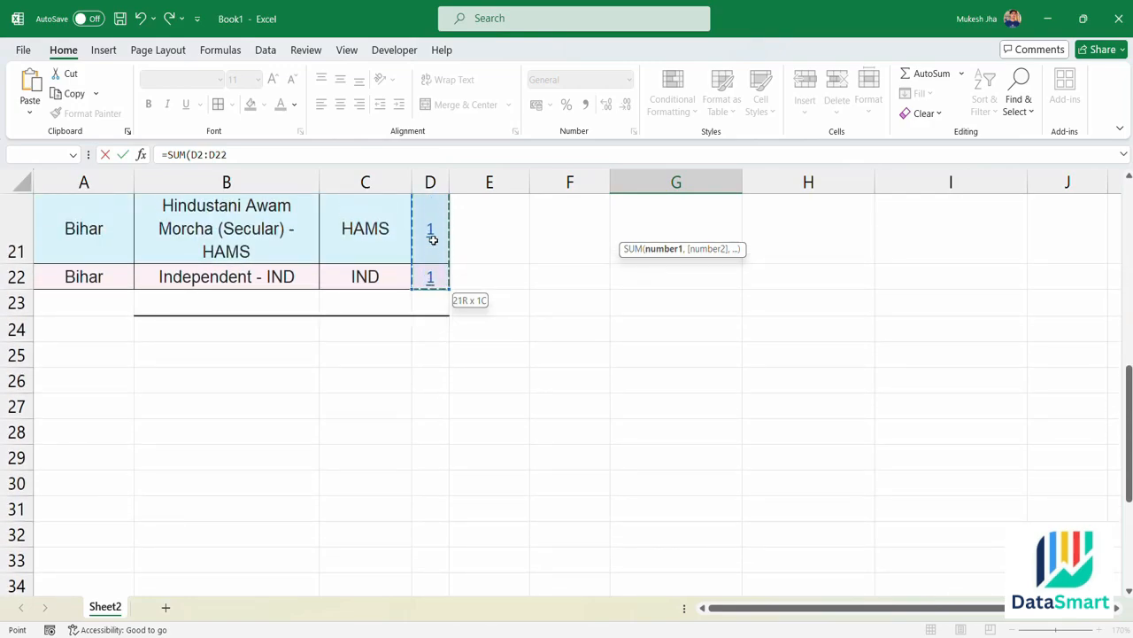
{"action": "key", "text": "Return"}
{"action": "key", "text": "Up"}
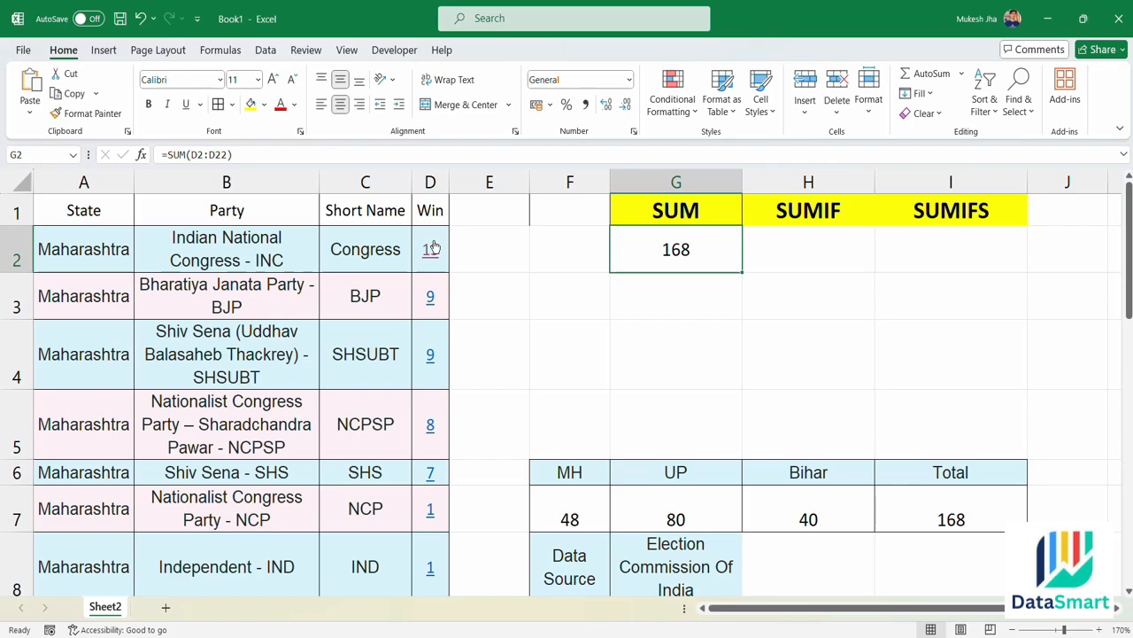
- Review the SUM formula in G2 alongside the Win values in column D
{"action": "key", "text": "Right"}
{"action": "key", "text": "Left"}
{"action": "key", "text": "Right"}
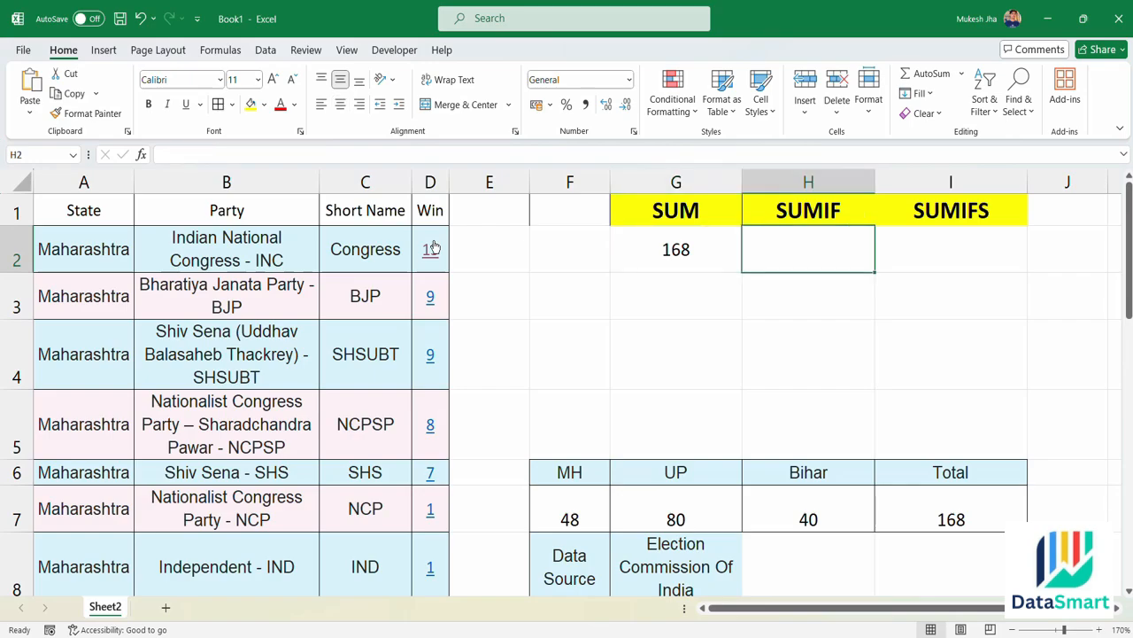
{"action": "key", "text": "Left"}
{"action": "key", "text": "Left"}
{"action": "key", "text": "Left"}
{"action": "key", "text": "Left"}
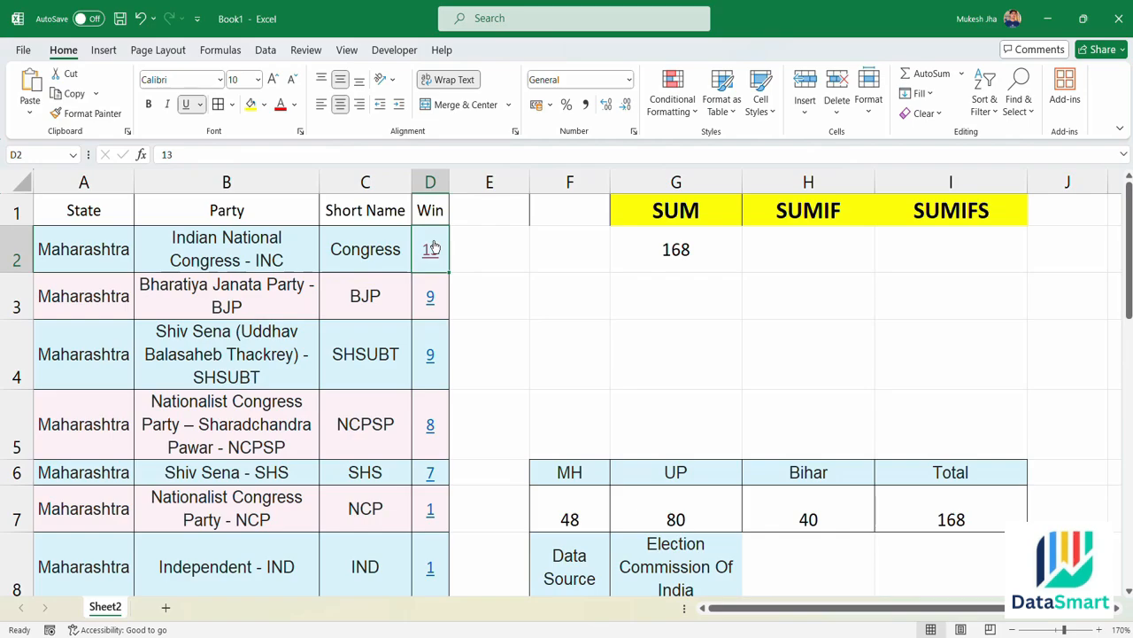
{"action": "key", "text": "Right"}
{"action": "key", "text": "Right"}
{"action": "key", "text": "Right"}
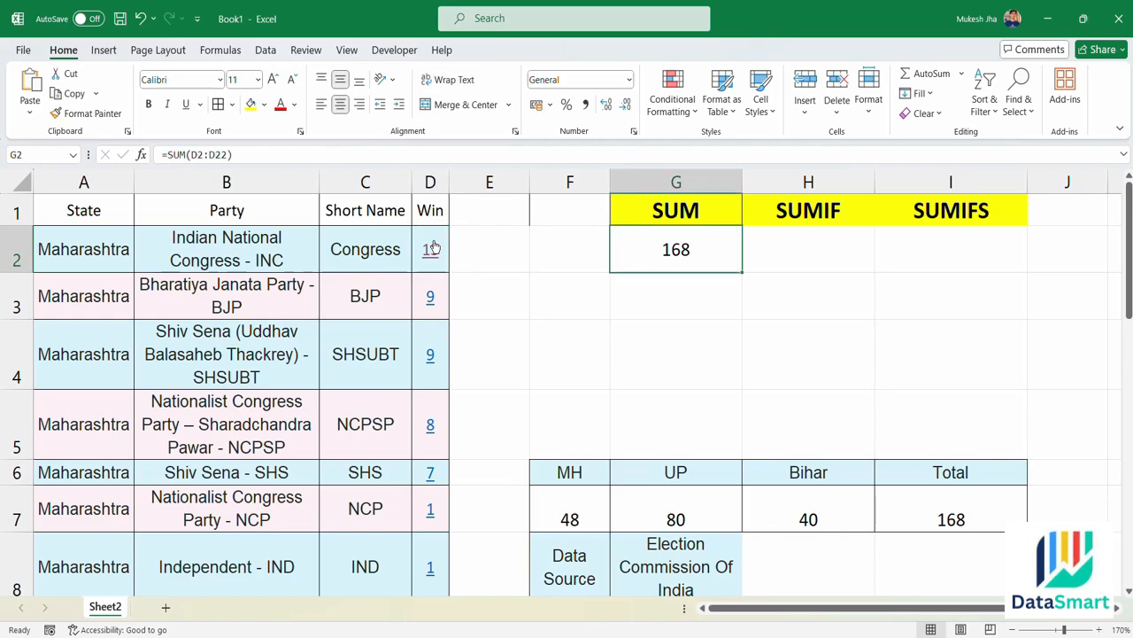
{"action": "key", "text": "Left"}
{"action": "key", "text": "Left"}
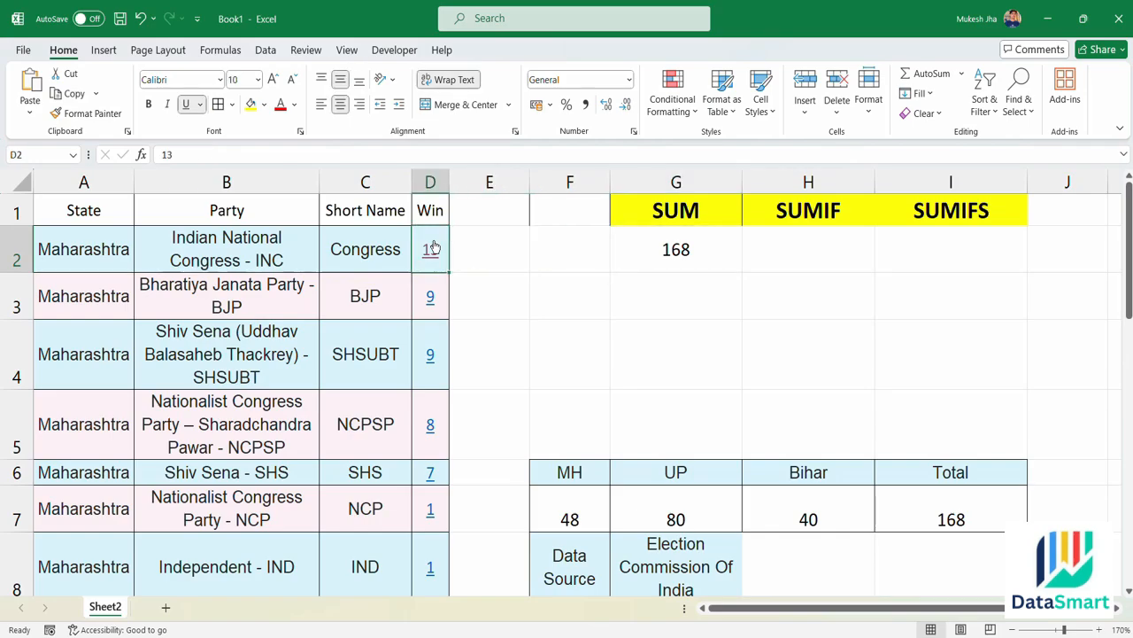
{"action": "key", "text": "Down"}
{"action": "key", "text": "Right"}
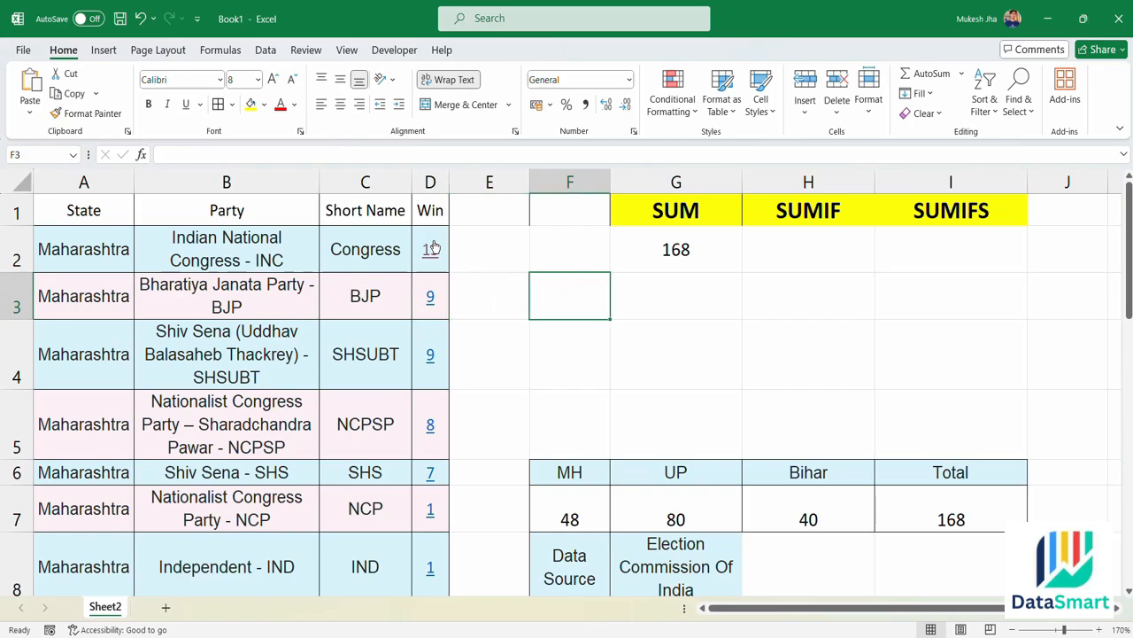
{"action": "key", "text": "Up"}
{"action": "key", "text": "Right"}
{"action": "key", "text": "Right"}
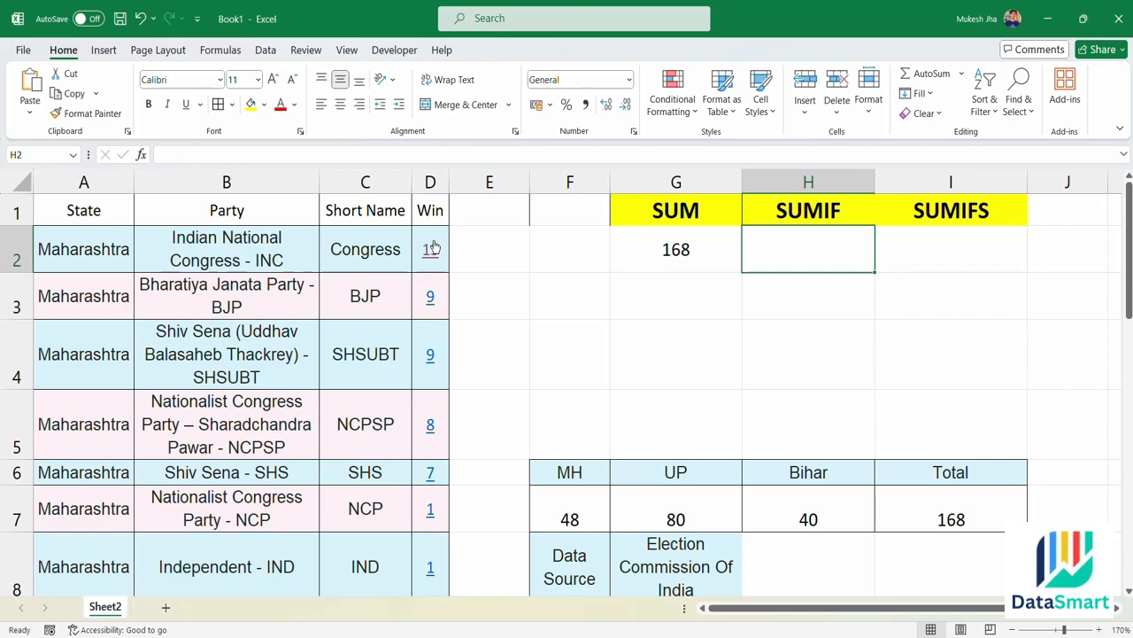
{"action": "key", "text": "Left"}
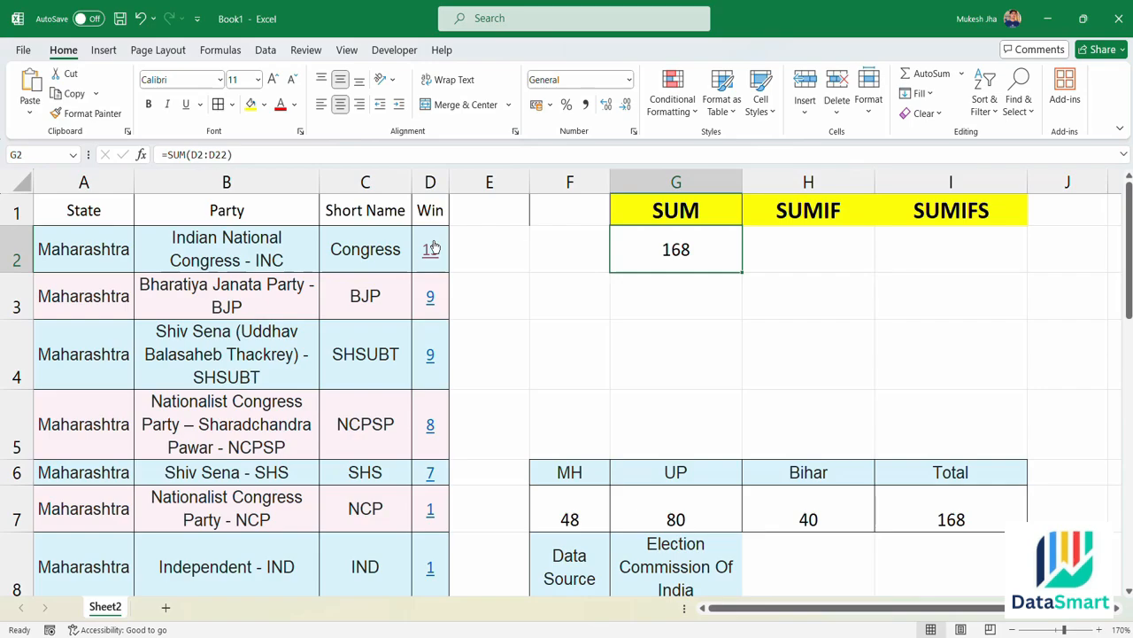
- Start a SUMIF formula in cell H2 with the State column A:A as its range
{"action": "key", "text": "Right"}
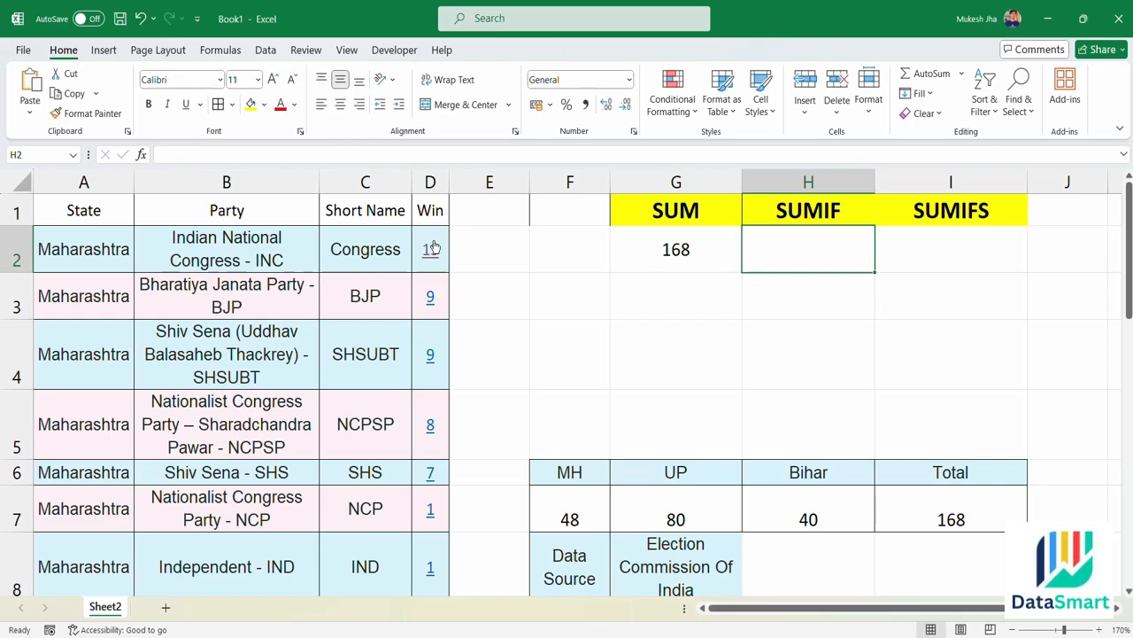
{"action": "type", "text": "="}
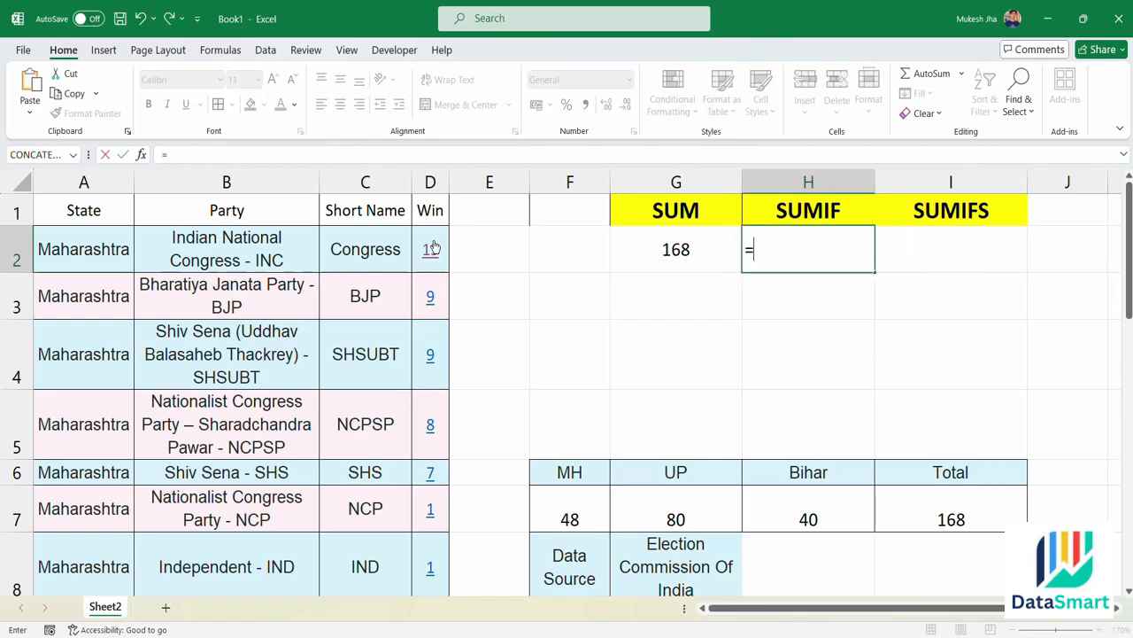
{"action": "type", "text": "sumi"}
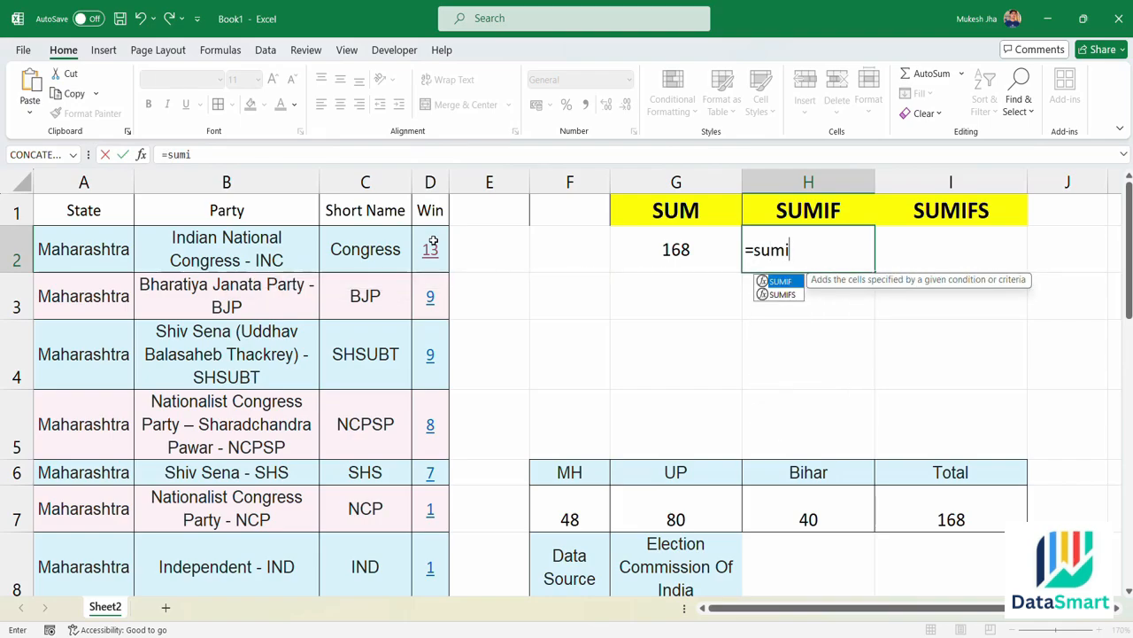
{"action": "key", "text": "Down"}
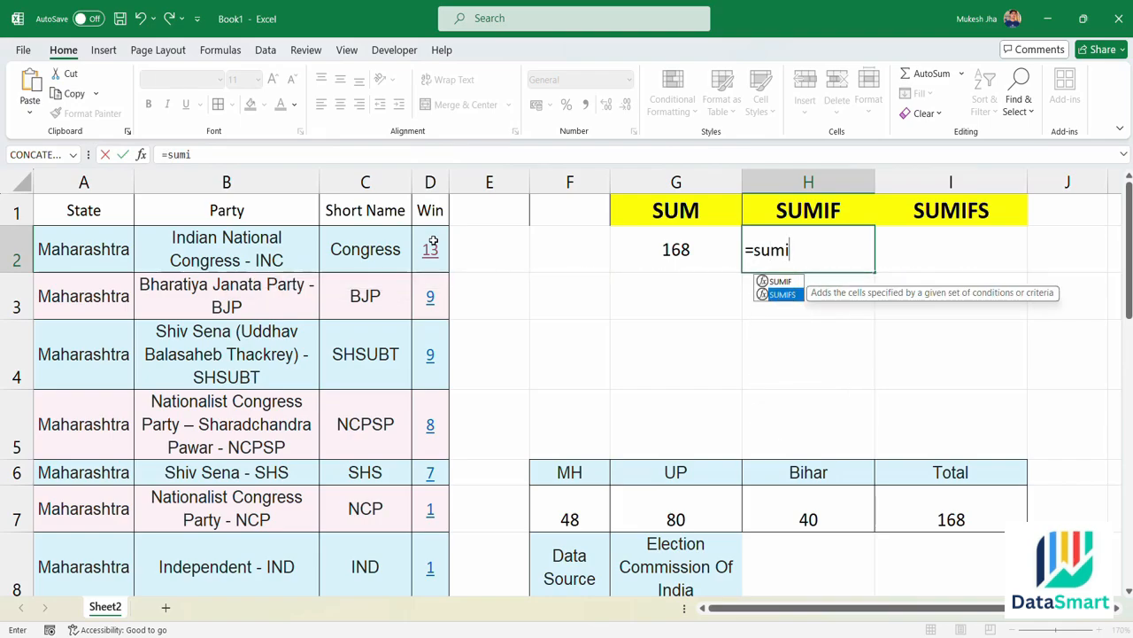
{"action": "key", "text": "Tab"}
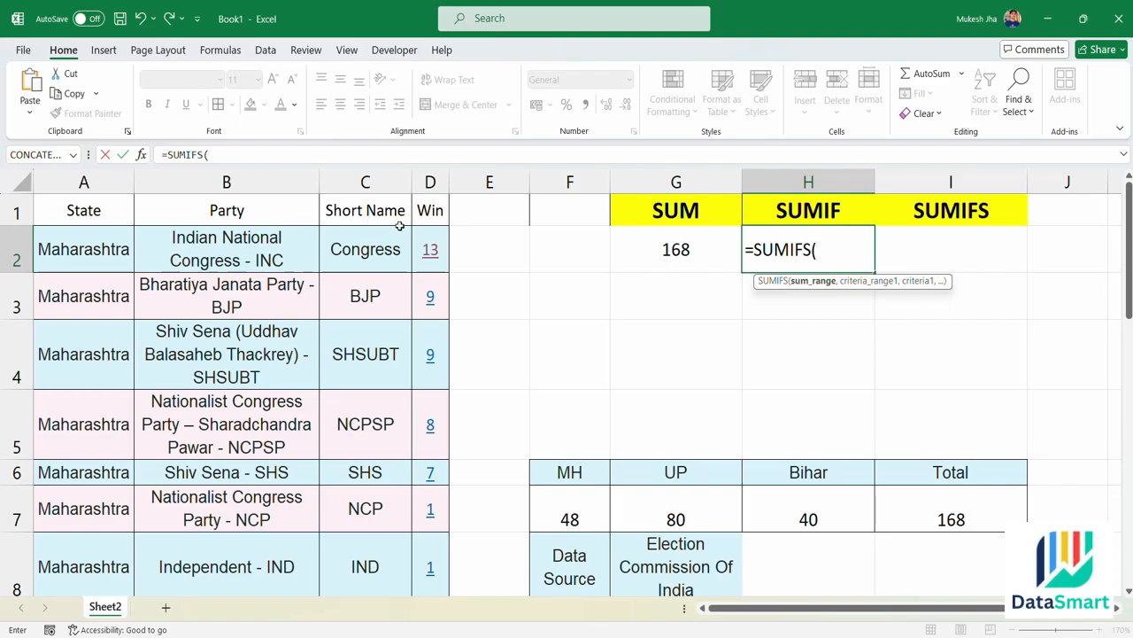
{"action": "key", "text": "BackSpace"}
{"action": "key", "text": "BackSpace"}
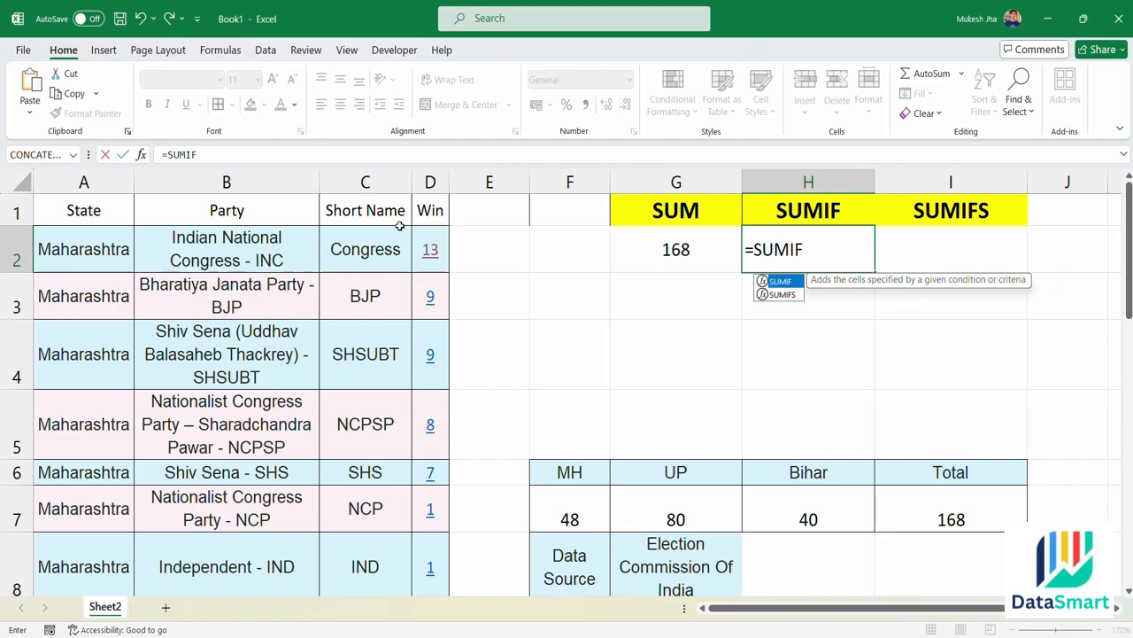
{"action": "type", "text": "("}
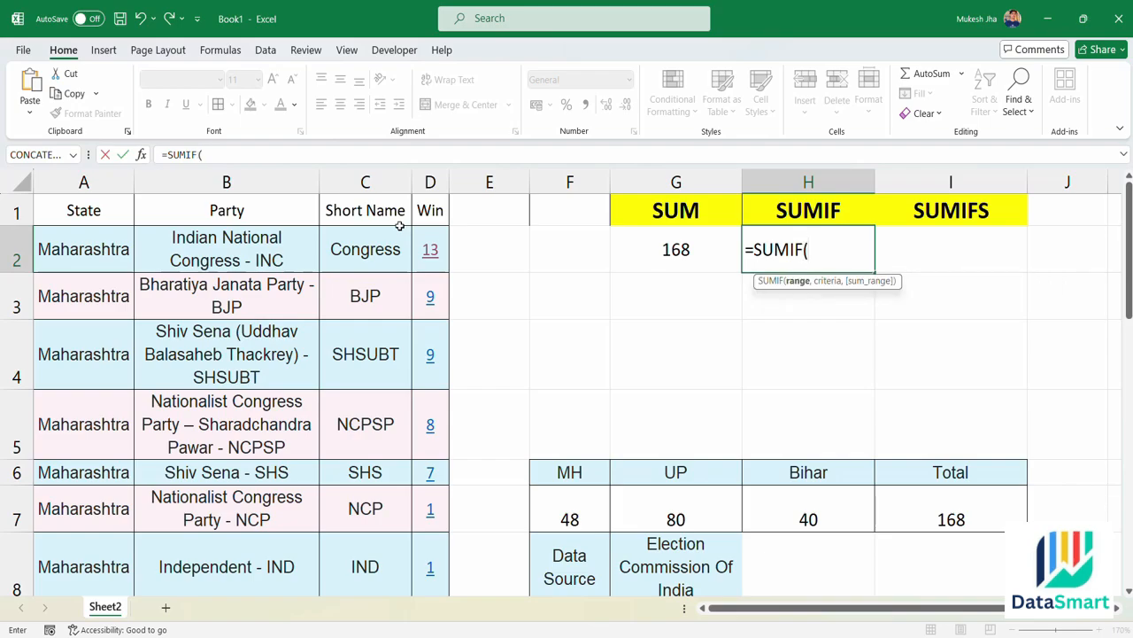
{"action": "left_click", "coordinate": [100, 184]}
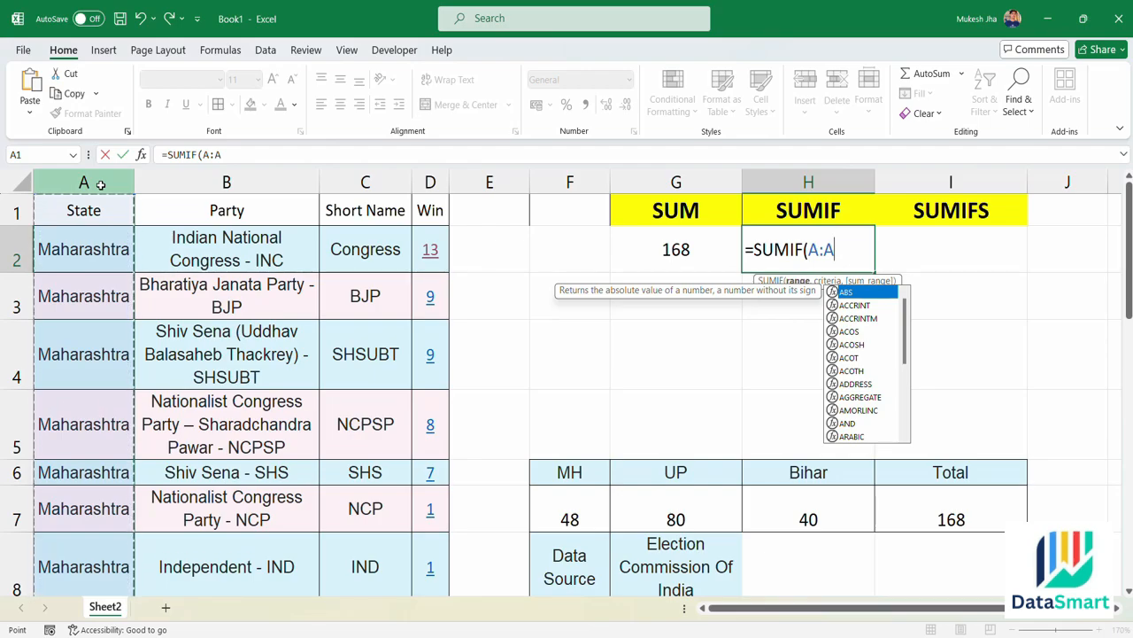
- Complete the SUMIF formula in H2 with the criterion "Maharashtra" and the Win column D:D as sum range
{"action": "type", "text": ","}
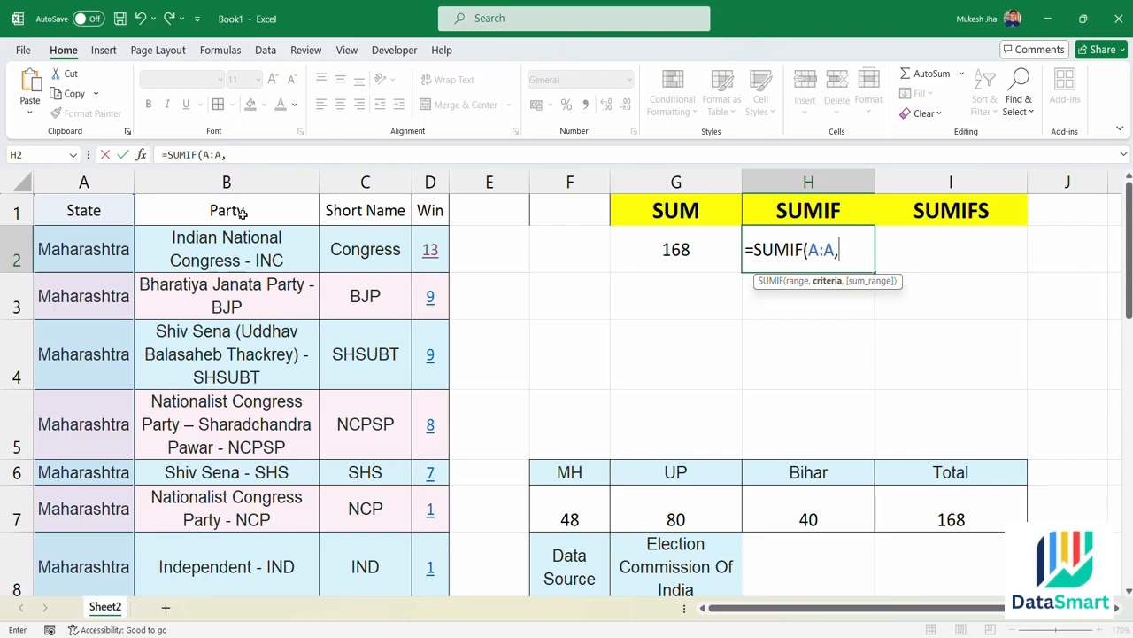
{"action": "type", "text": "M"}
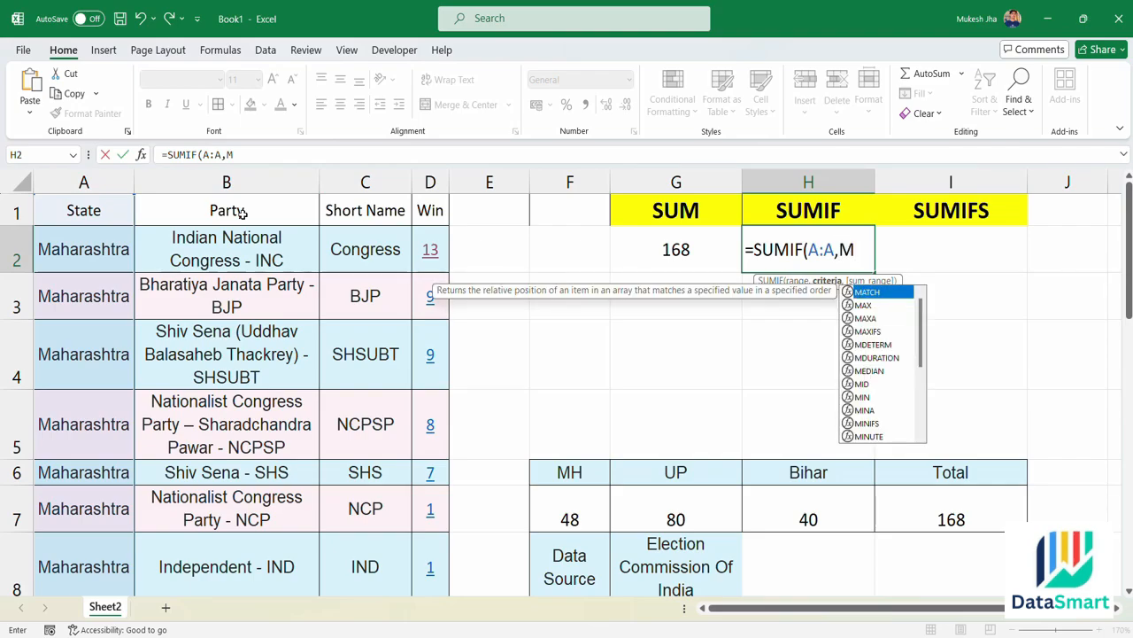
{"action": "key", "text": "BackSpace"}
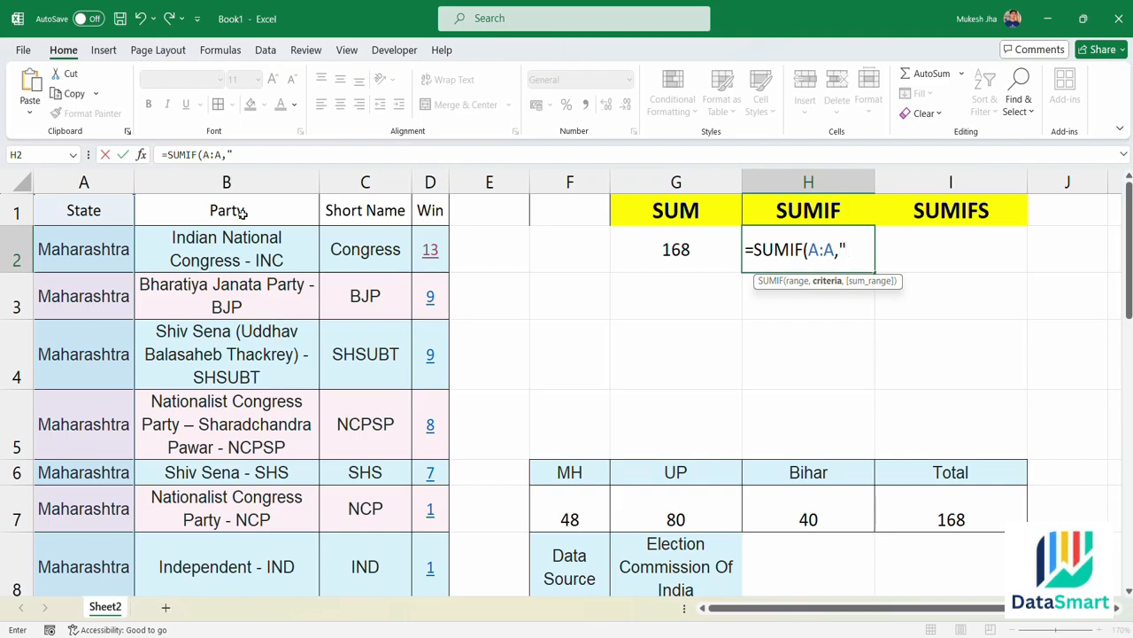
{"action": "type", "text": "Mahara"}
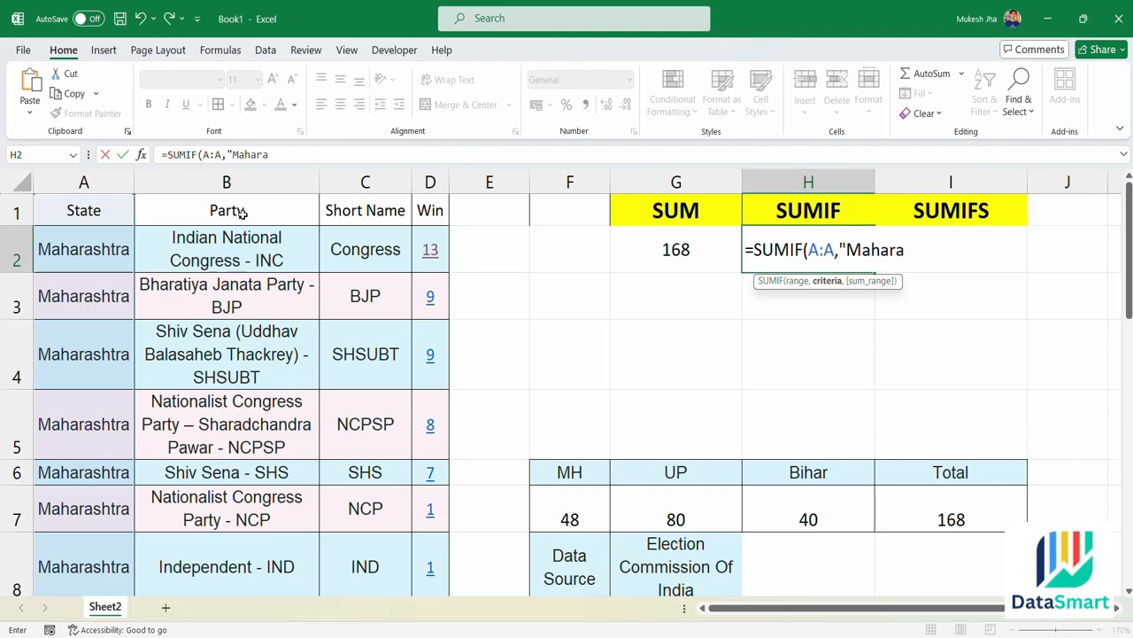
{"action": "type", "text": "shtra\","}
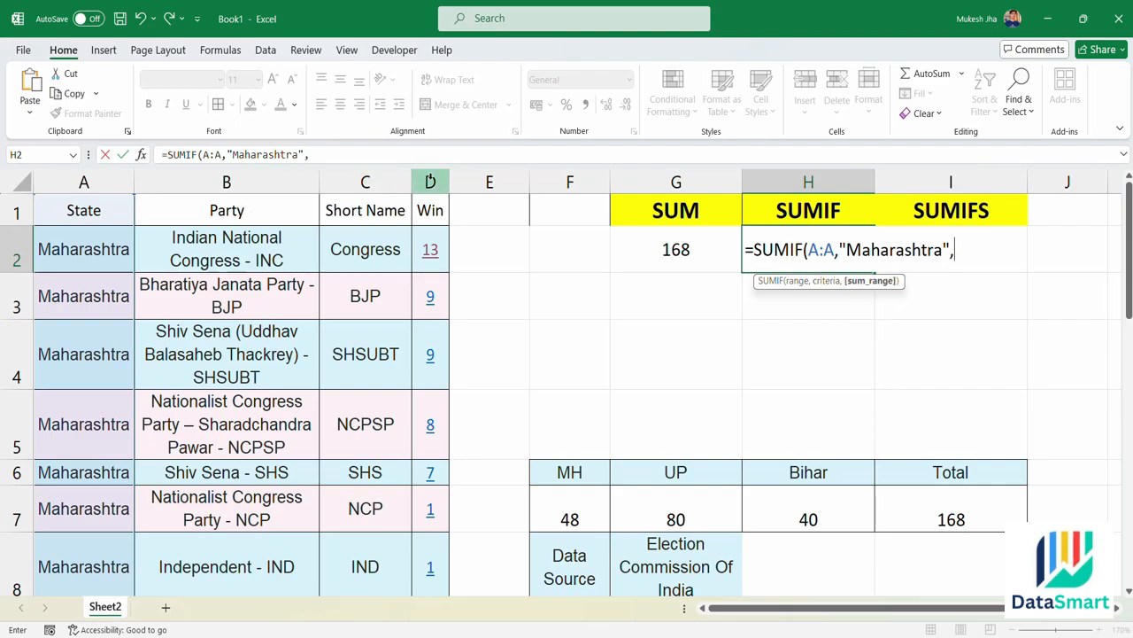
{"action": "left_click", "coordinate": [430, 181]}
{"action": "type", "text": ")"}
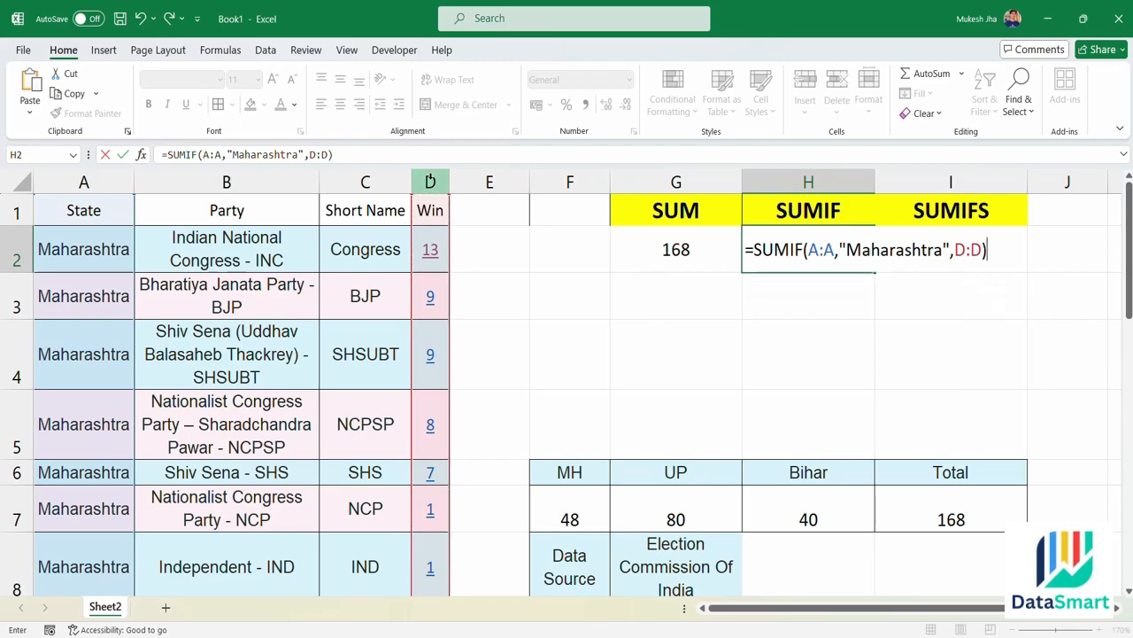
{"action": "key", "text": "Return"}
{"action": "key", "text": "Up"}
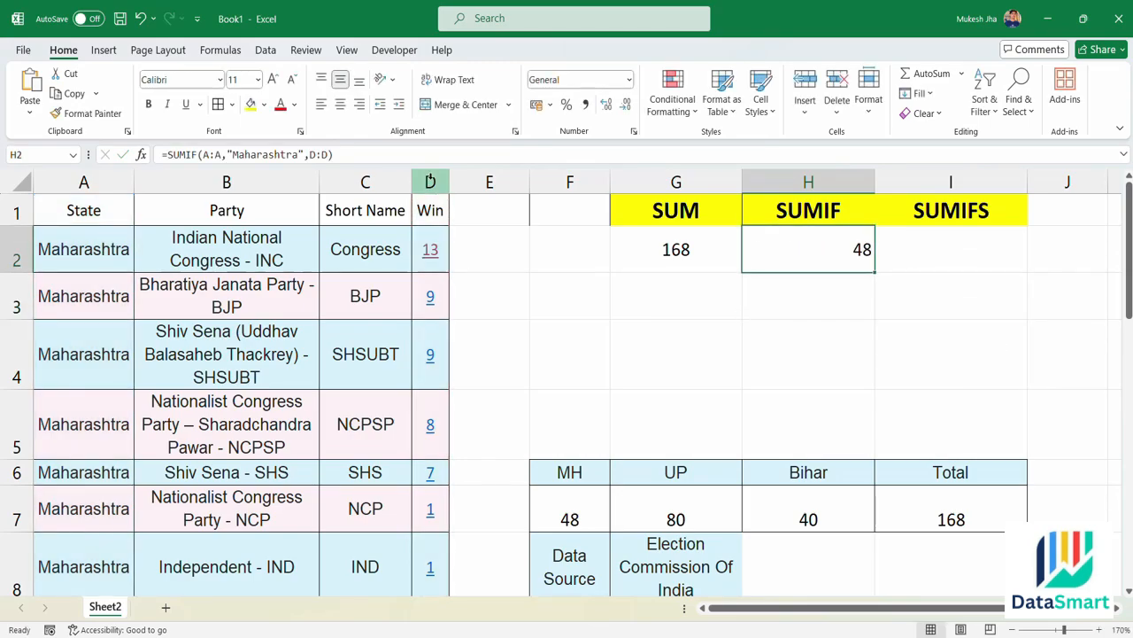
- Change the criterion of the SUMIF formula in H2 to "UP"
{"action": "left_click", "coordinate": [302, 155]}
{"action": "key", "text": "BackSpace"}
{"action": "key", "text": "BackSpace"}
{"action": "key", "text": "BackSpace"}
{"action": "key", "text": "BackSpace"}
{"action": "key", "text": "BackSpace"}
{"action": "key", "text": "BackSpace"}
{"action": "key", "text": "BackSpace"}
{"action": "key", "text": "BackSpace"}
{"action": "key", "text": "BackSpace"}
{"action": "key", "text": "BackSpace"}
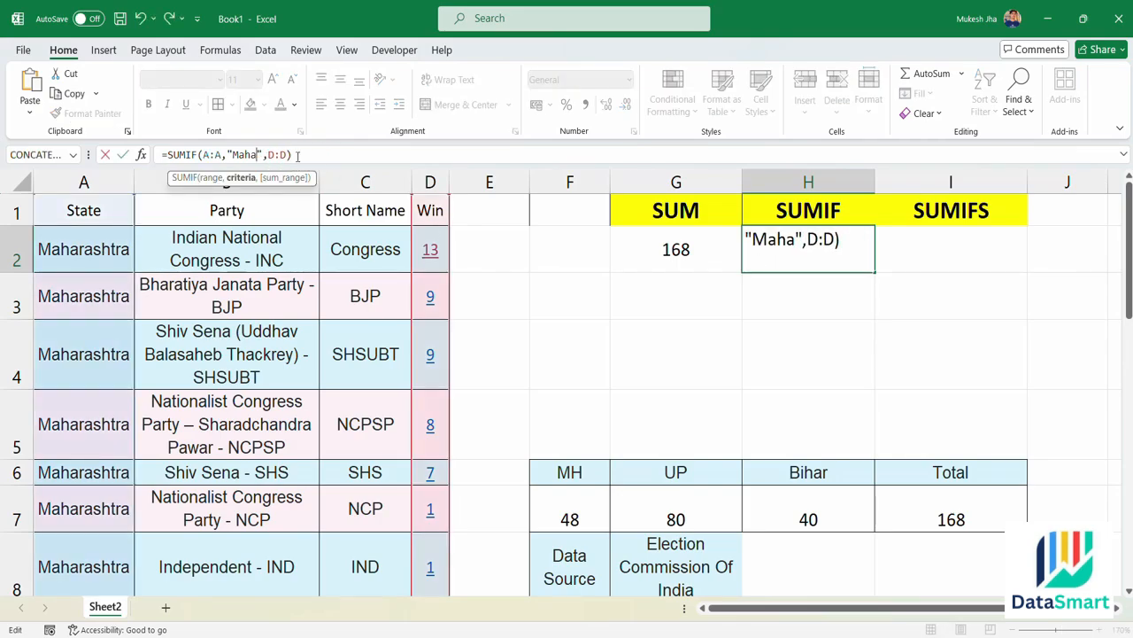
{"action": "key", "text": "BackSpace"}
{"action": "type", "text": "UP"}
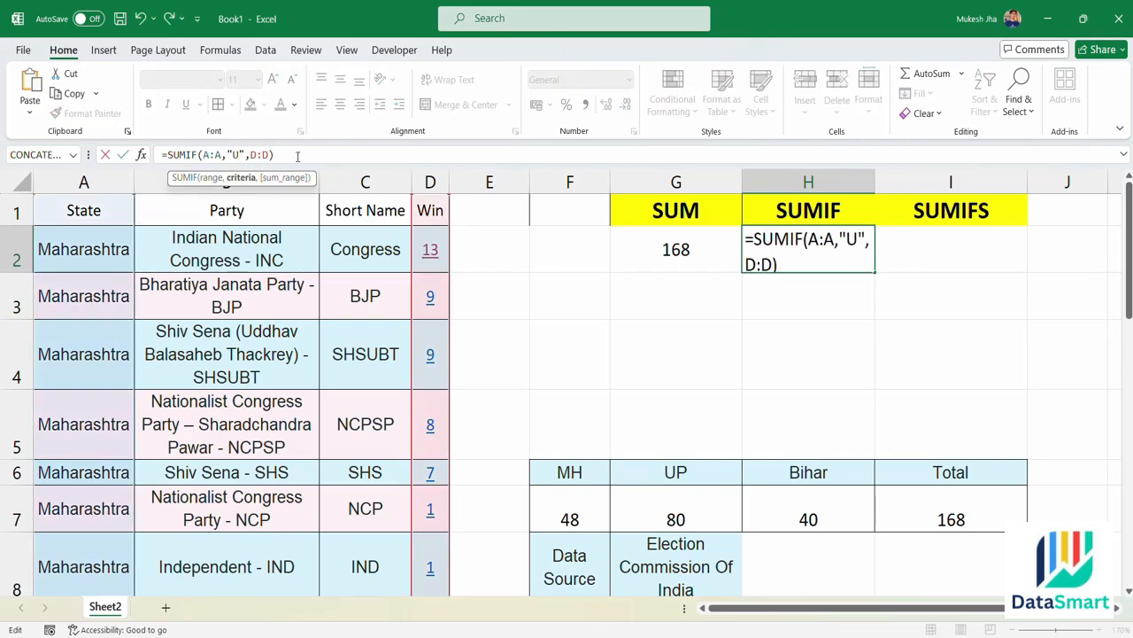
{"action": "key", "text": "Return"}
{"action": "key", "text": "Up"}
{"action": "key", "text": "Left"}
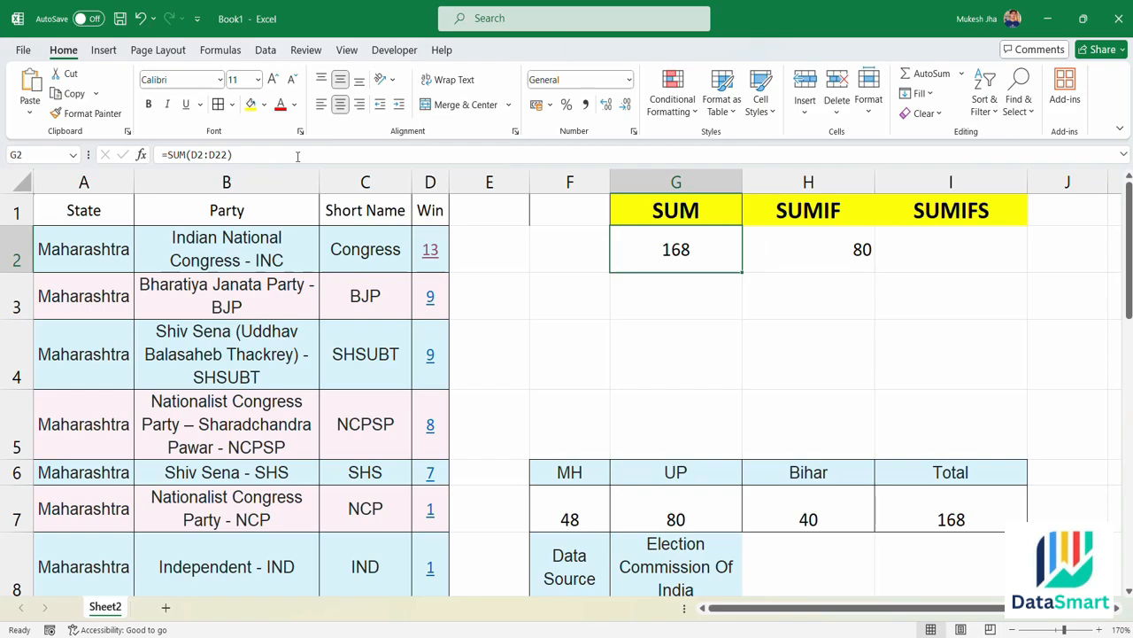
- Start a SUMIFS formula in cell I2 with the Win column D:D as its sum range
{"action": "left_click", "coordinate": [959, 264]}
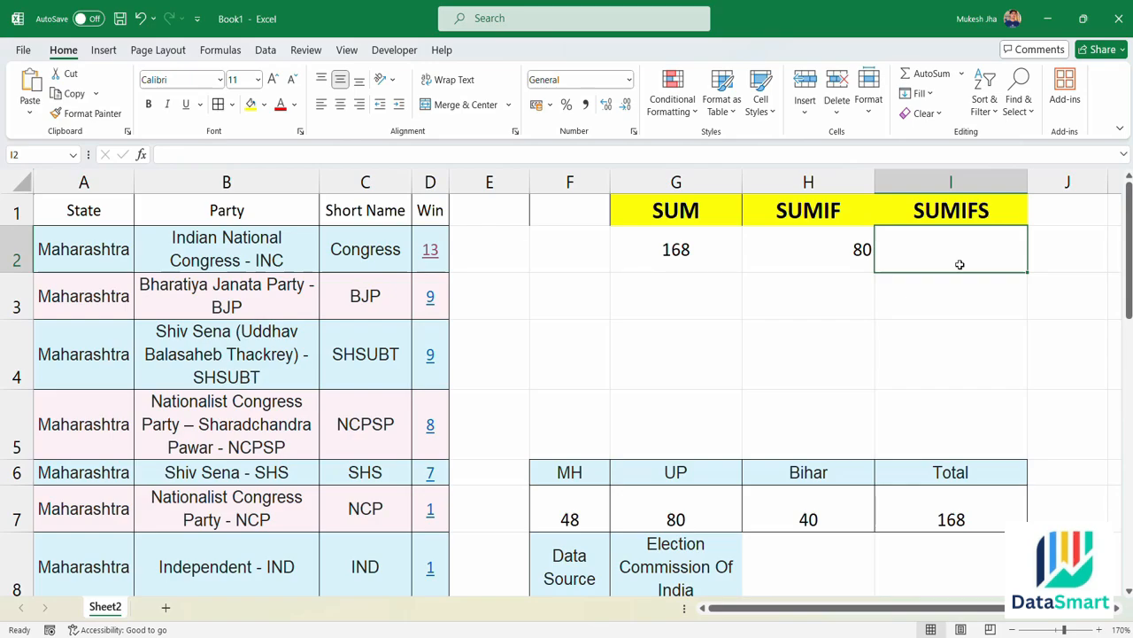
{"action": "key", "text": "Left"}
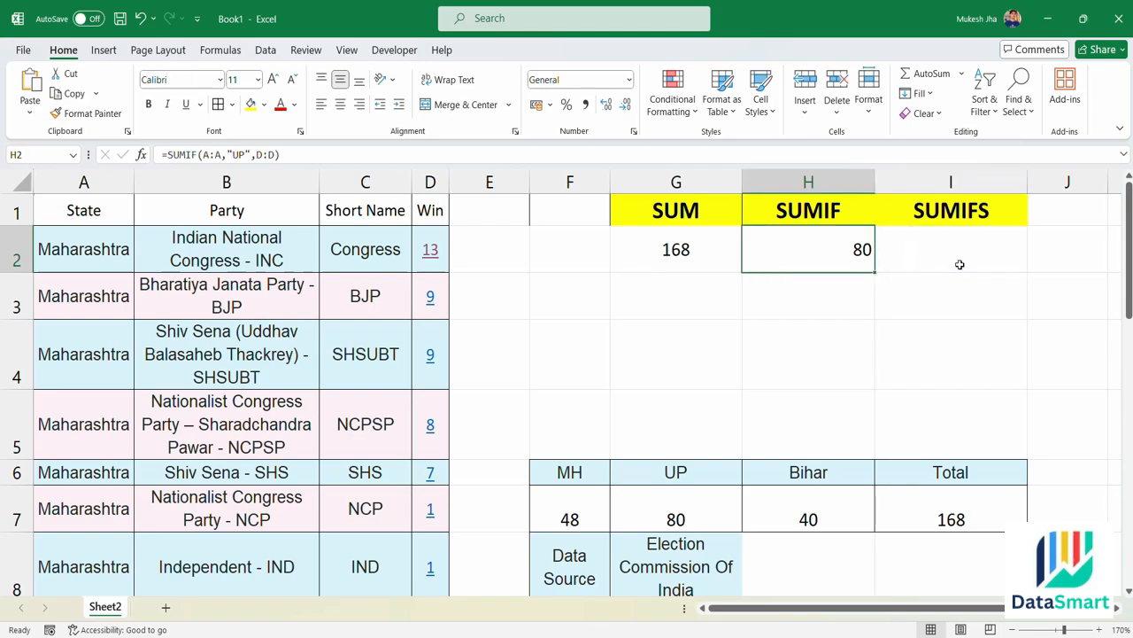
{"action": "left_click", "coordinate": [960, 264]}
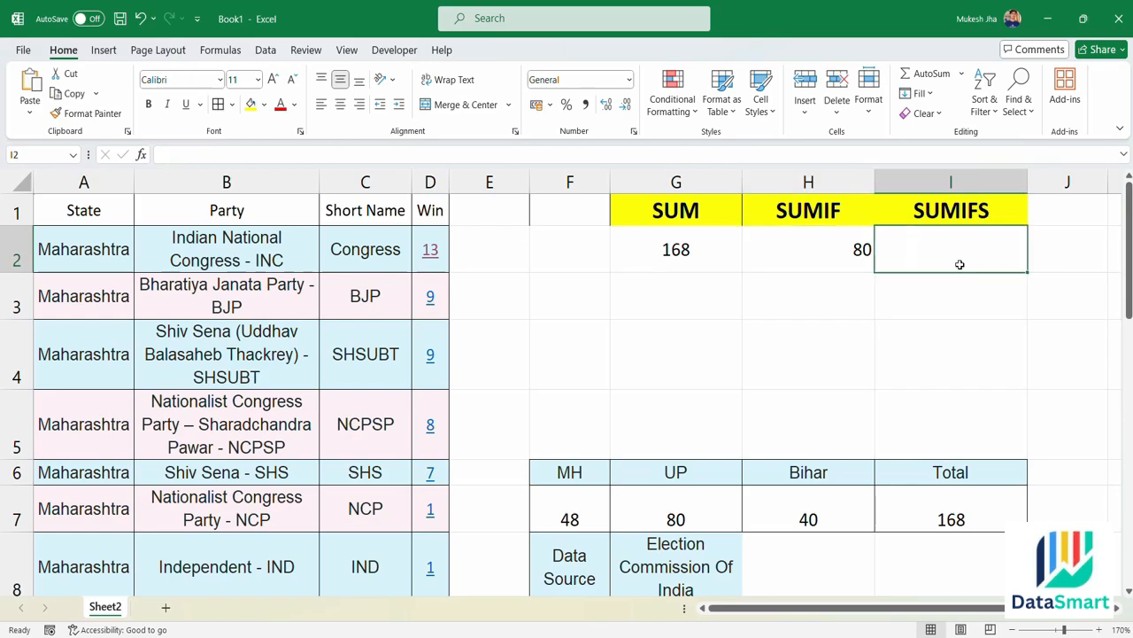
{"action": "type", "text": "="}
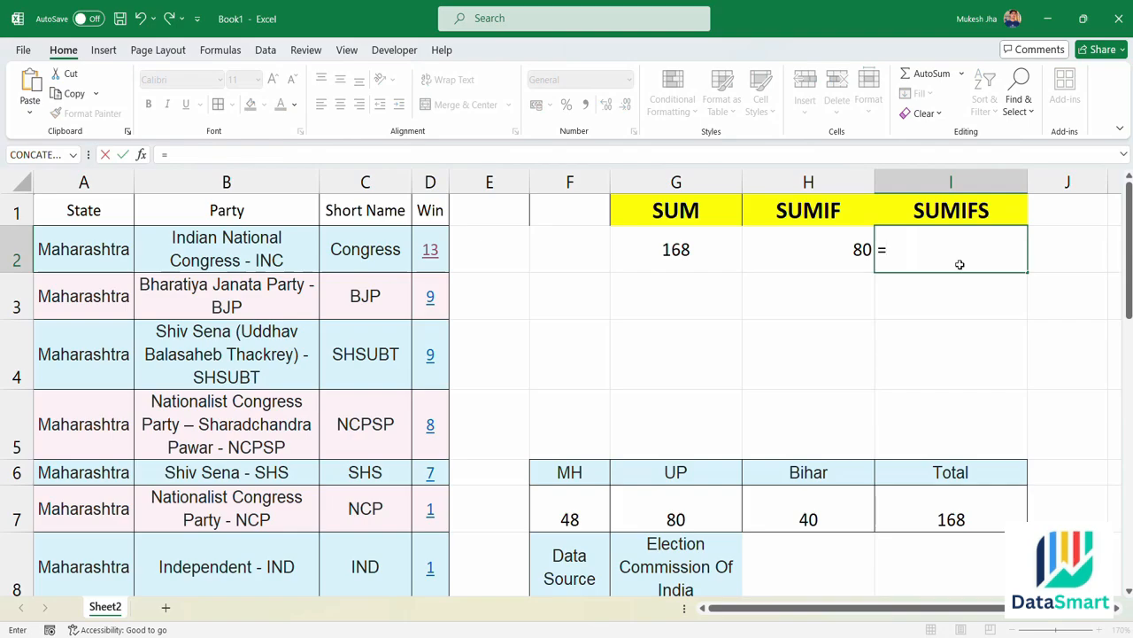
{"action": "type", "text": "sumi"}
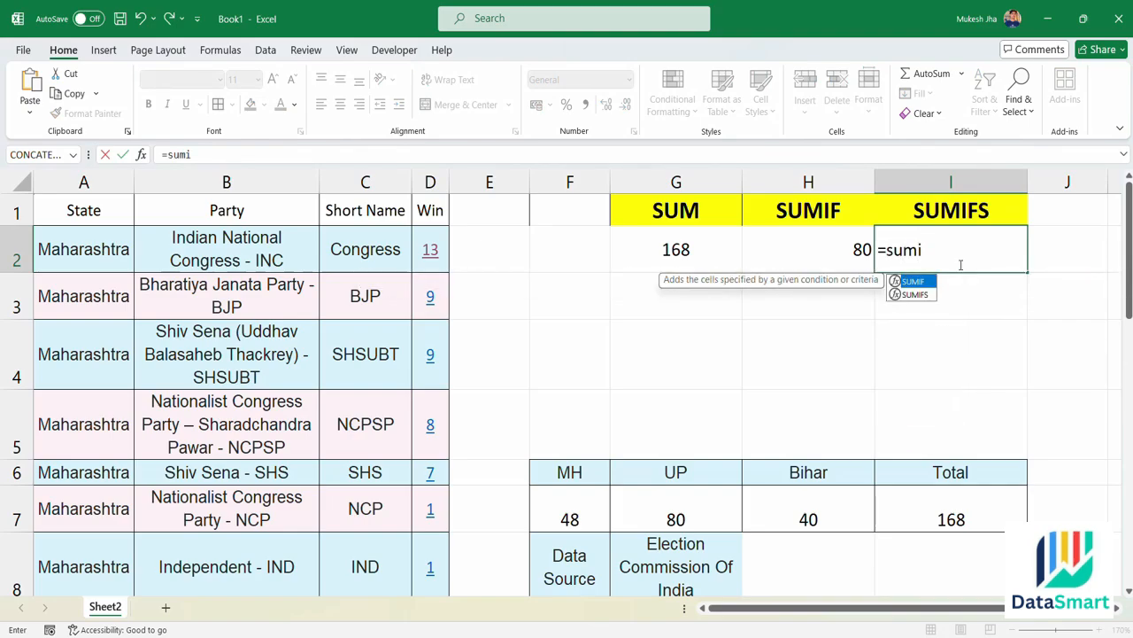
{"action": "key", "text": "Down"}
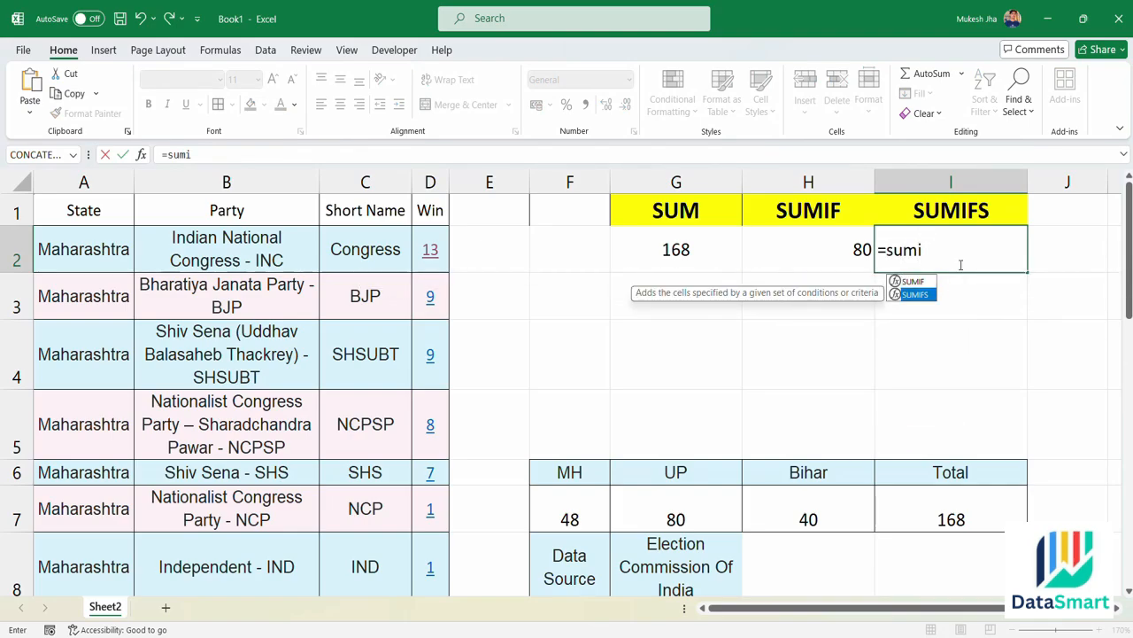
{"action": "key", "text": "Tab"}
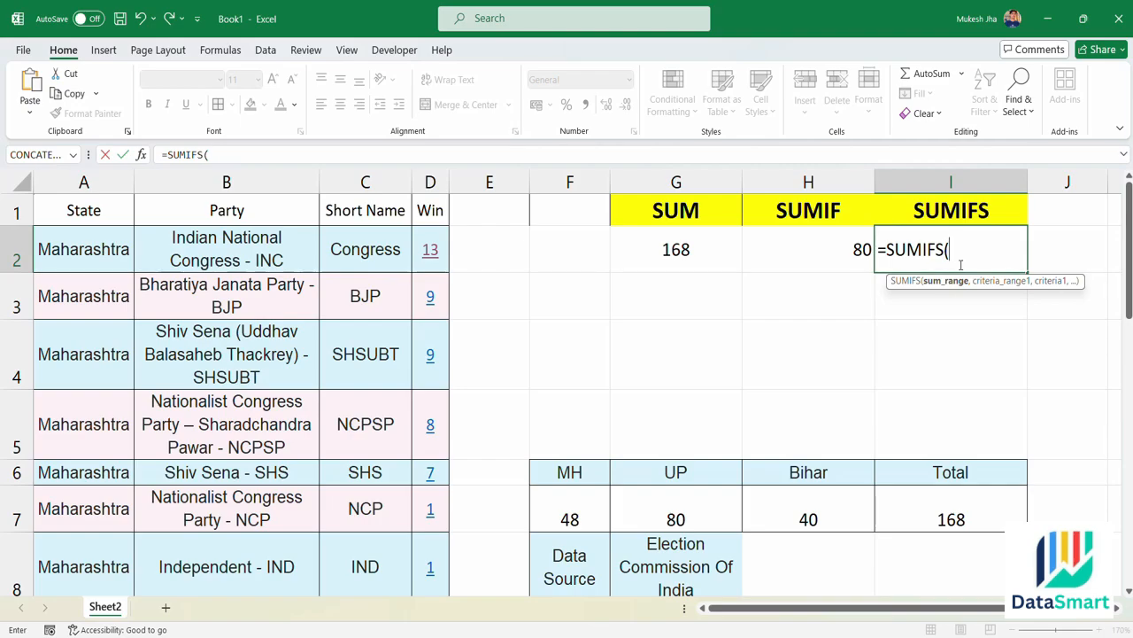
{"action": "left_click", "coordinate": [436, 181]}
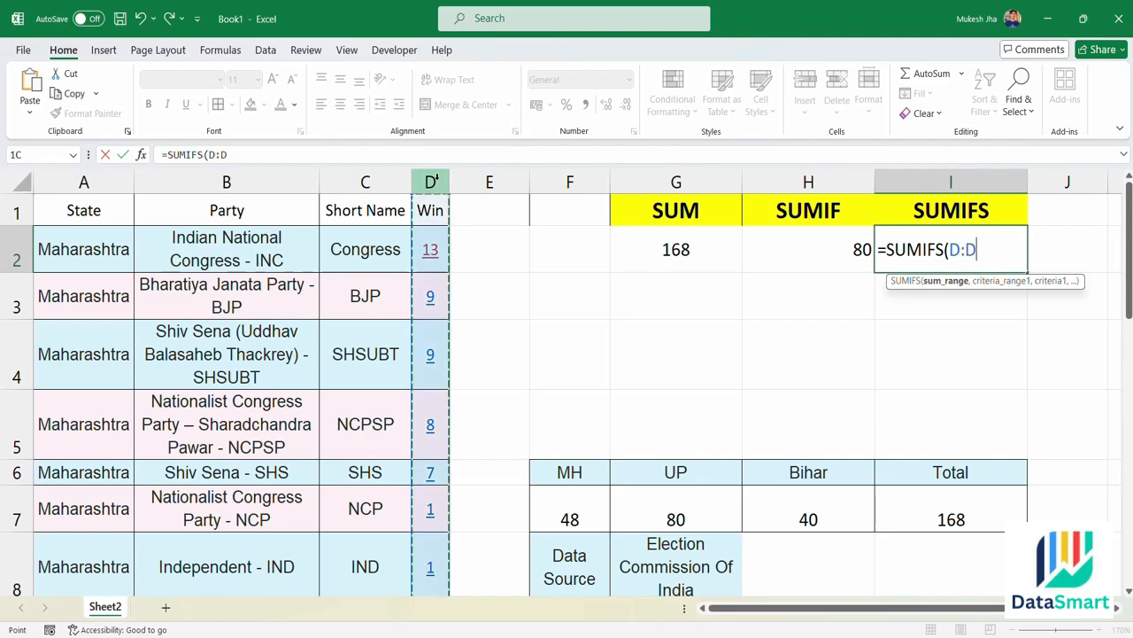
{"action": "type", "text": ","}
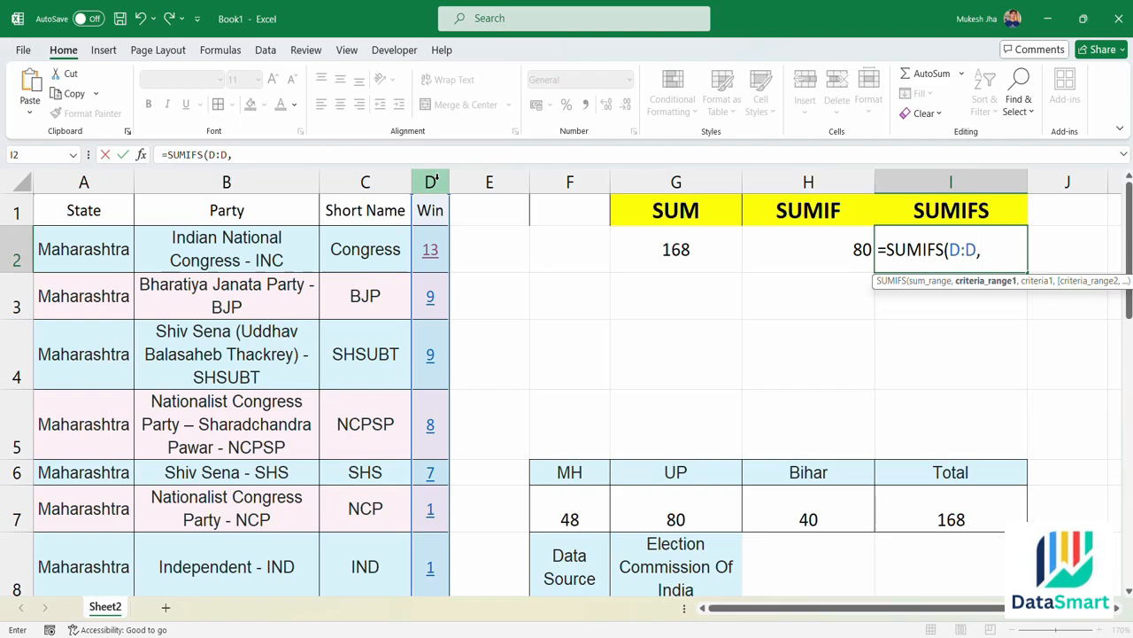
- Complete the SUMIFS formula in I2 with State column A:A matching "UP" and Short Name column C:C matching "B JP"
{"action": "left_click", "coordinate": [84, 181]}
{"action": "type", "text": ","}
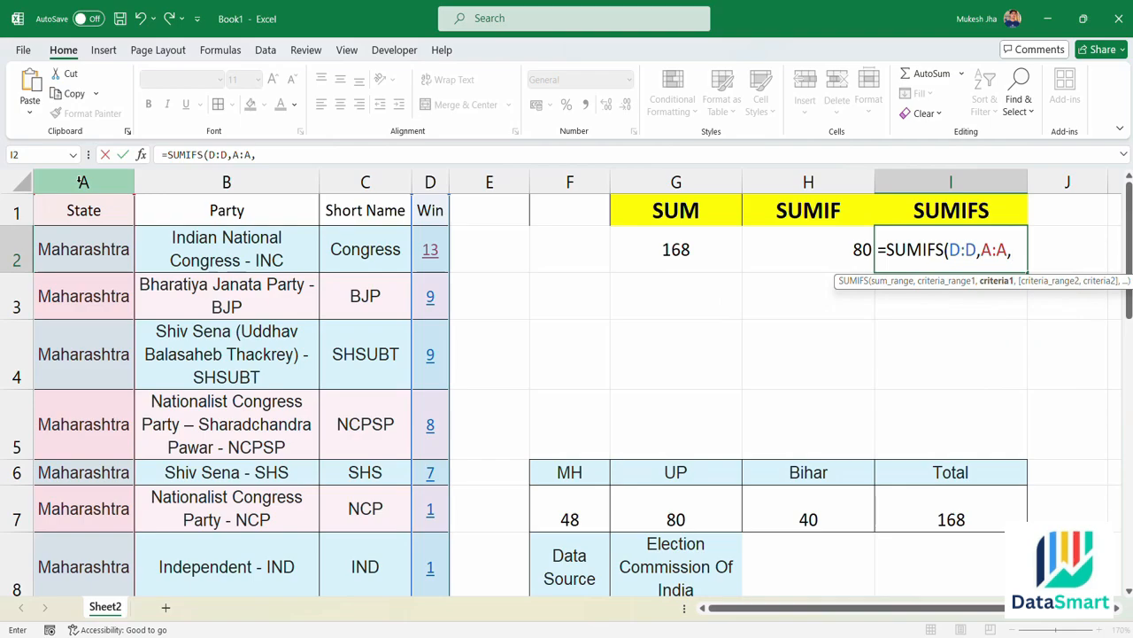
{"action": "type", "text": "\"UP\","}
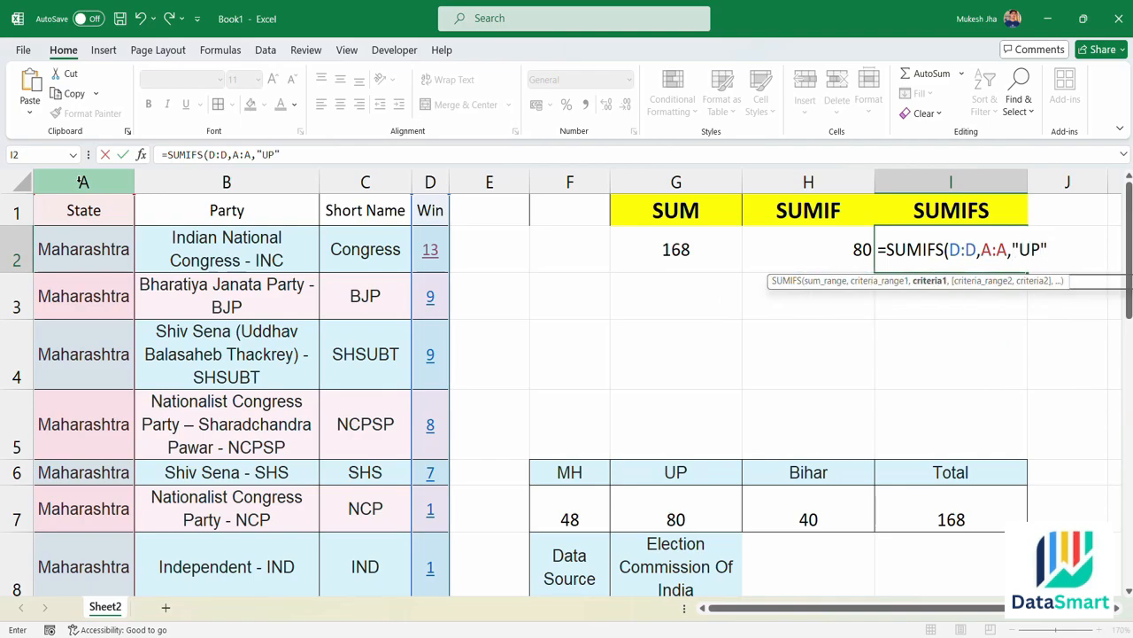
{"action": "left_click", "coordinate": [376, 181]}
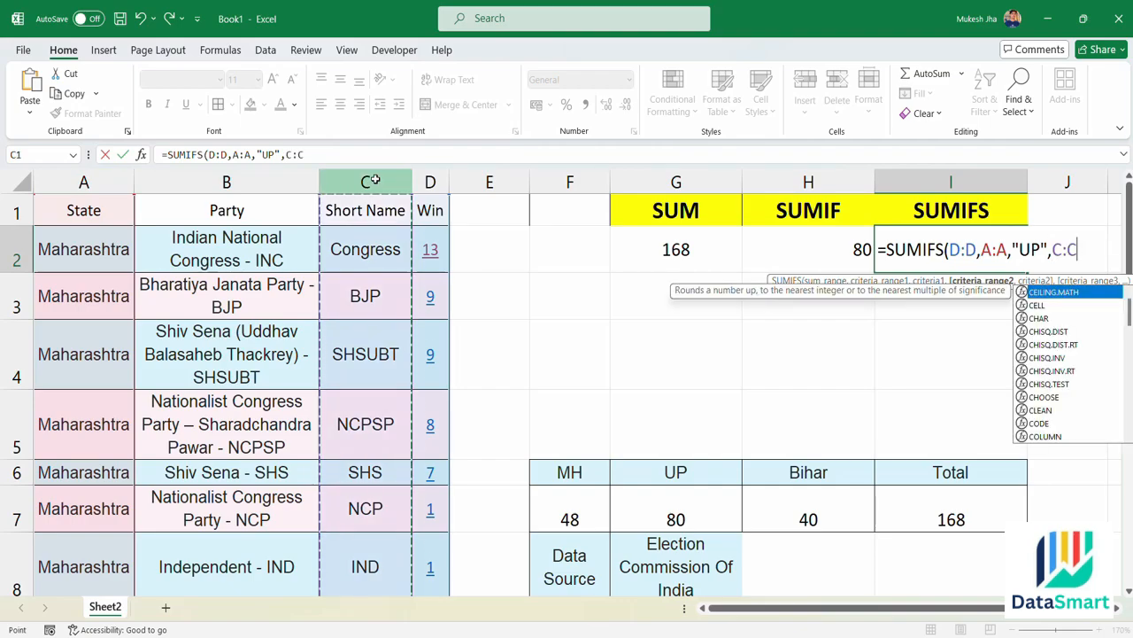
{"action": "type", "text": ","}
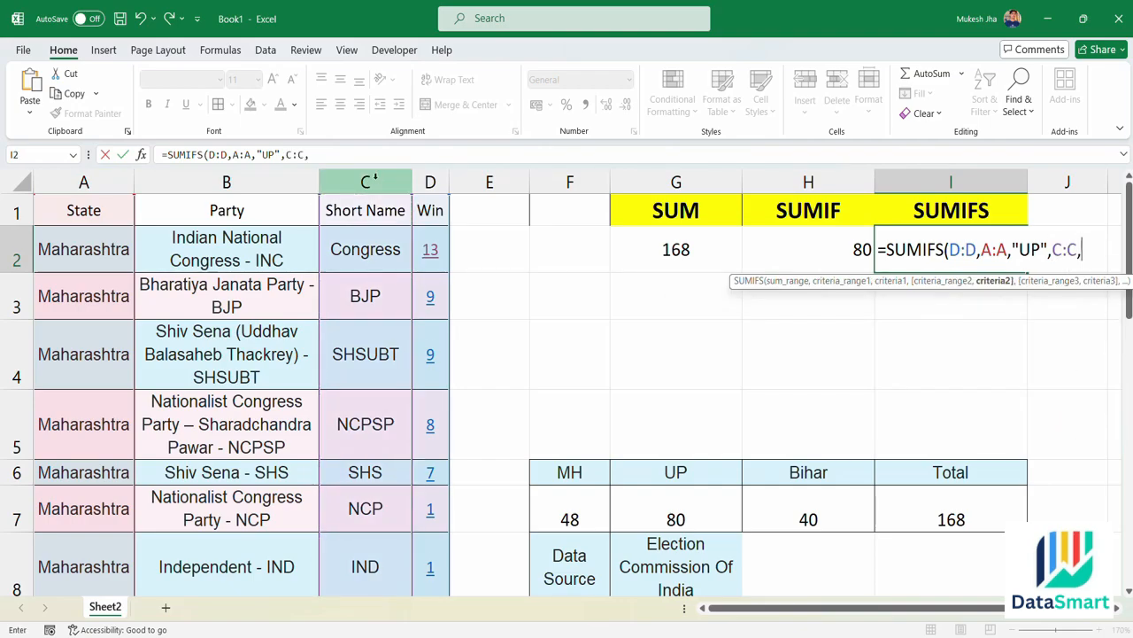
{"action": "type", "text": "\"B JP\")"}
{"action": "key", "text": "Return"}
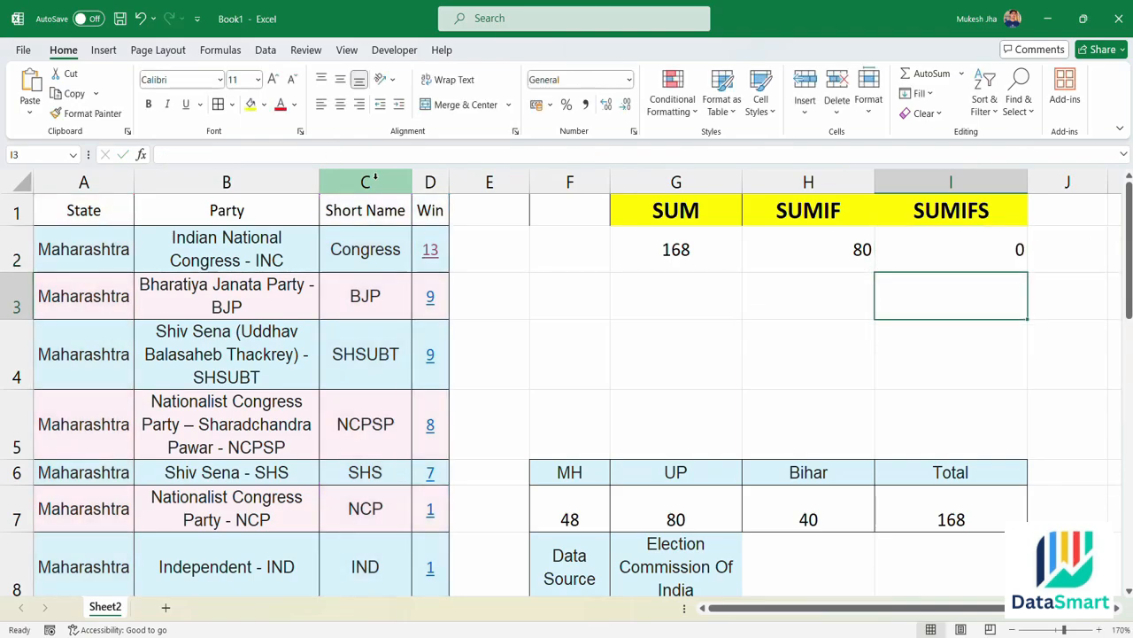
- Correct the party criterion of the SUMIFS formula in I2 to "BJP"
{"action": "key", "text": "Up"}
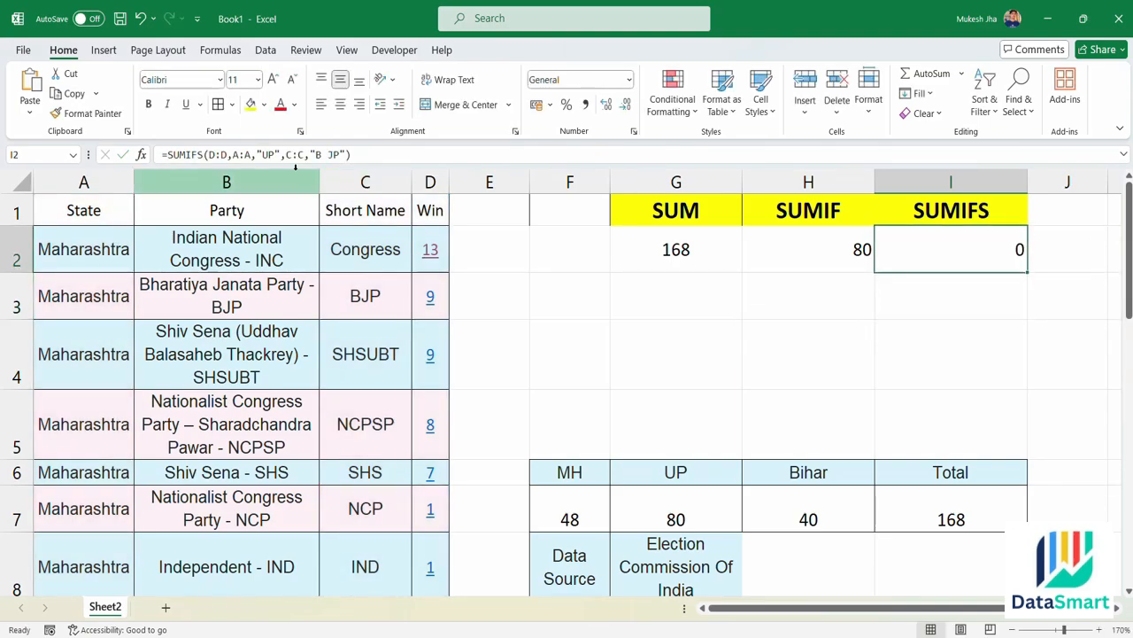
{"action": "left_click", "coordinate": [333, 154]}
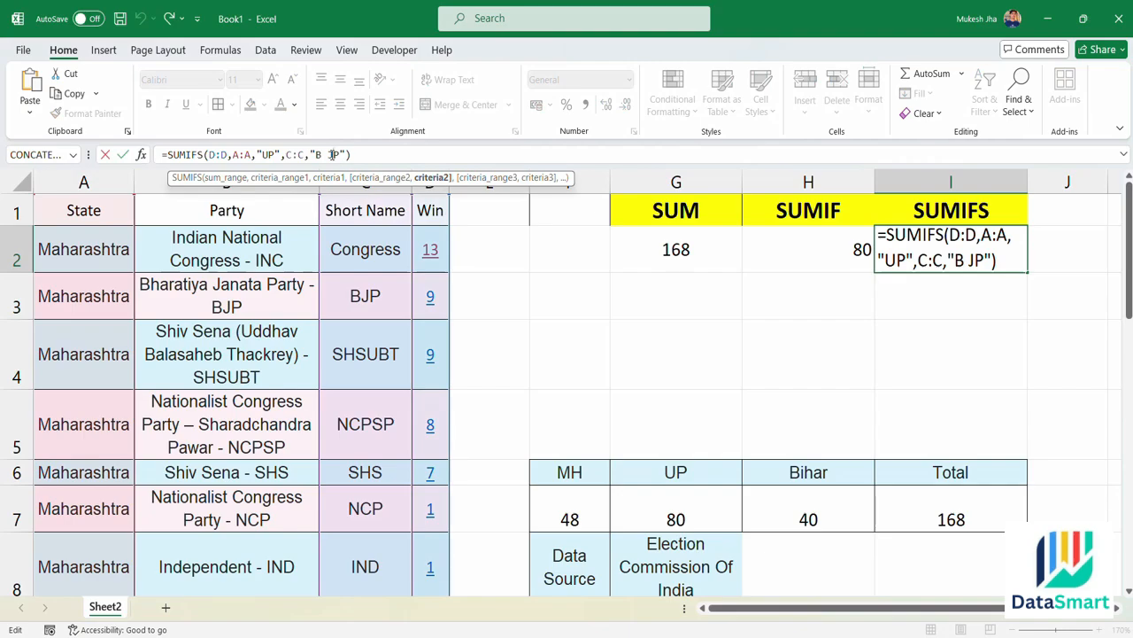
{"action": "key", "text": "BackSpace"}
{"action": "key", "text": "Return"}
{"action": "key", "text": "Up"}
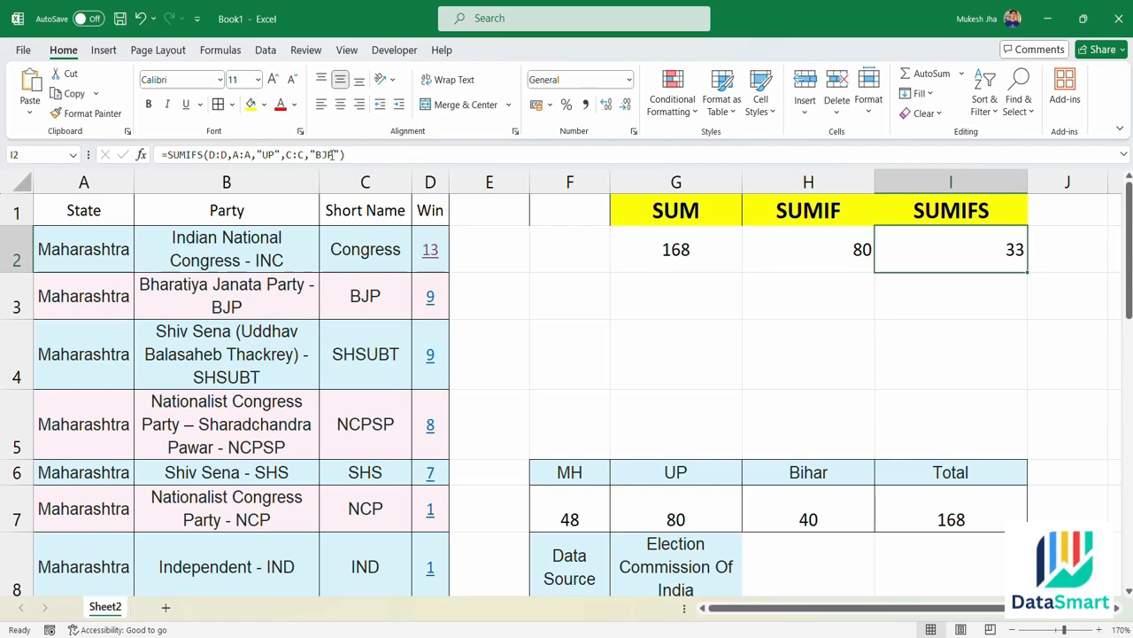
- Compare the formulas in H2 and I2, and change the state criterion of the SUMIFS formula in I2 to "Bihar"
{"action": "key", "text": "Left"}
{"action": "key", "text": "Right"}
{"action": "key", "text": "Left"}
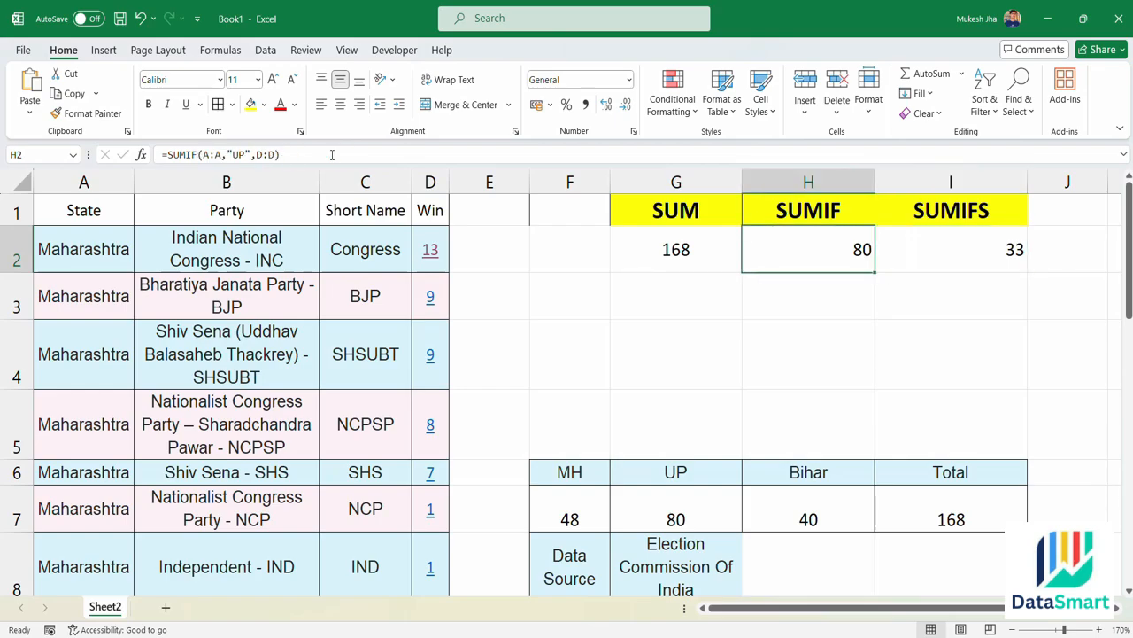
{"action": "key", "text": "Right"}
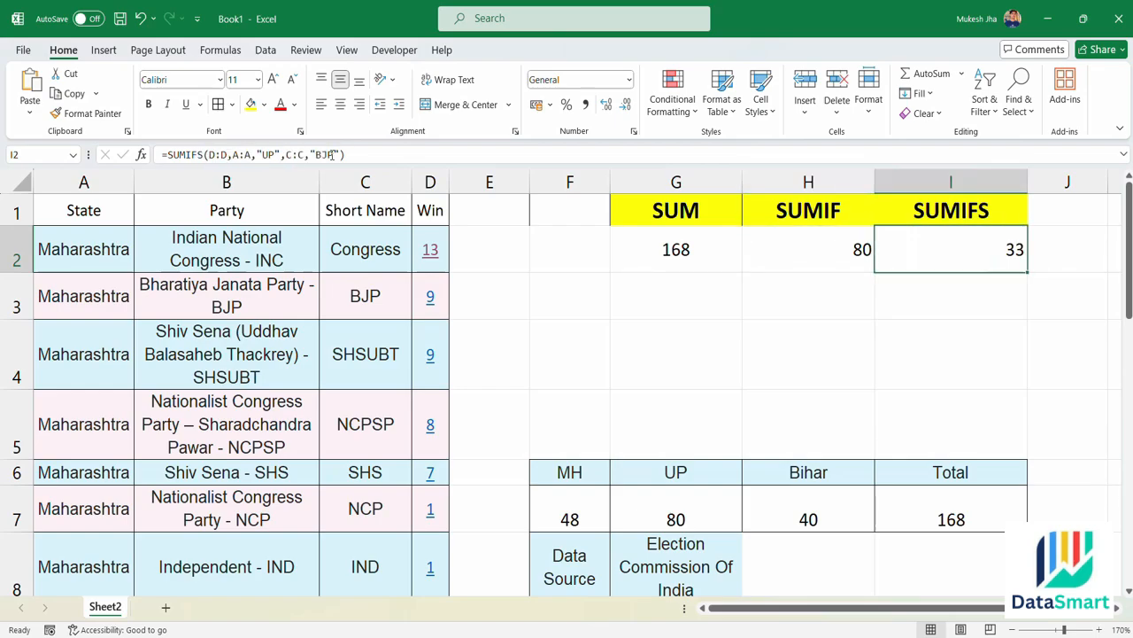
{"action": "left_click", "coordinate": [273, 154]}
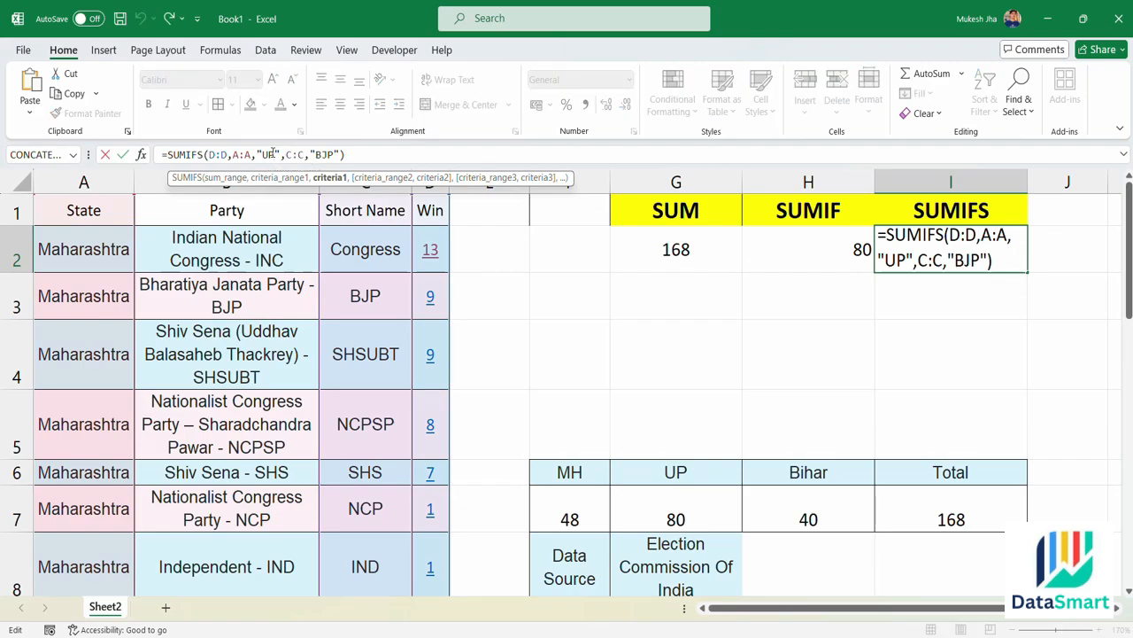
{"action": "key", "text": "BackSpace"}
{"action": "key", "text": "BackSpace"}
{"action": "type", "text": "Bihar"}
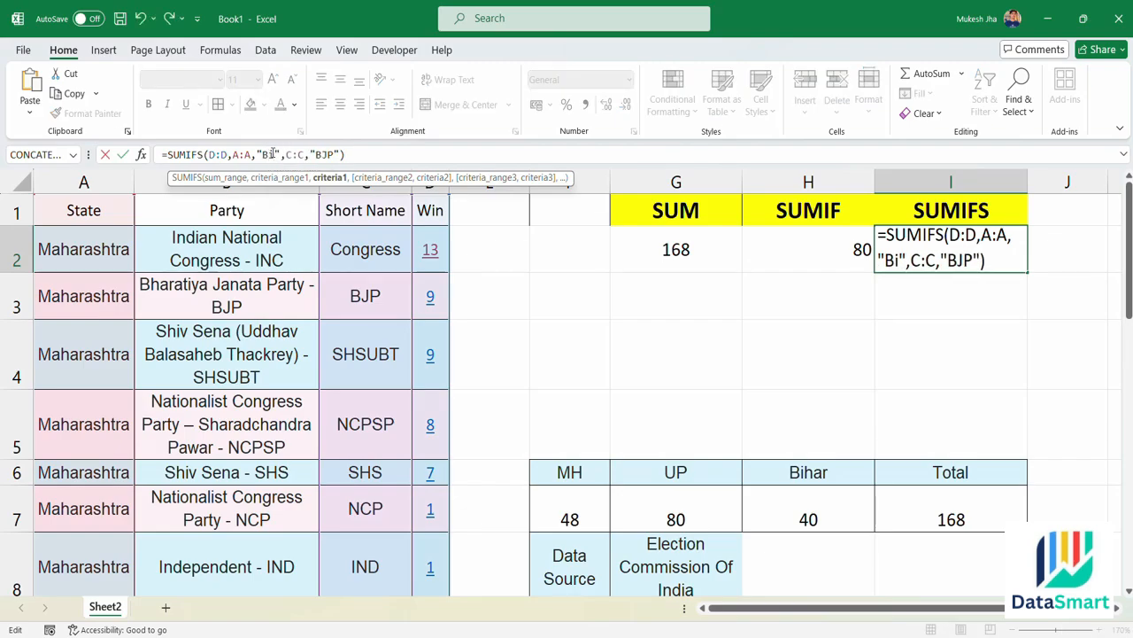
{"action": "key", "text": "Return"}
{"action": "key", "text": "Up"}
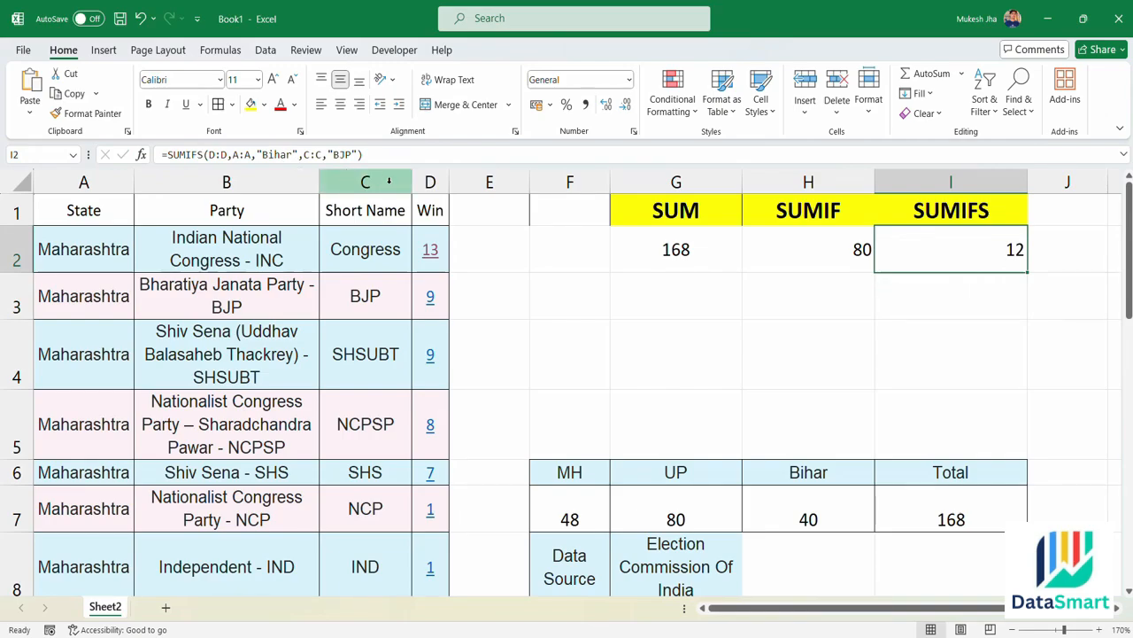
- Enter the header "State" in cell E1
{"action": "key", "text": "Left"}
{"action": "key", "text": "Left"}
{"action": "key", "text": "Left"}
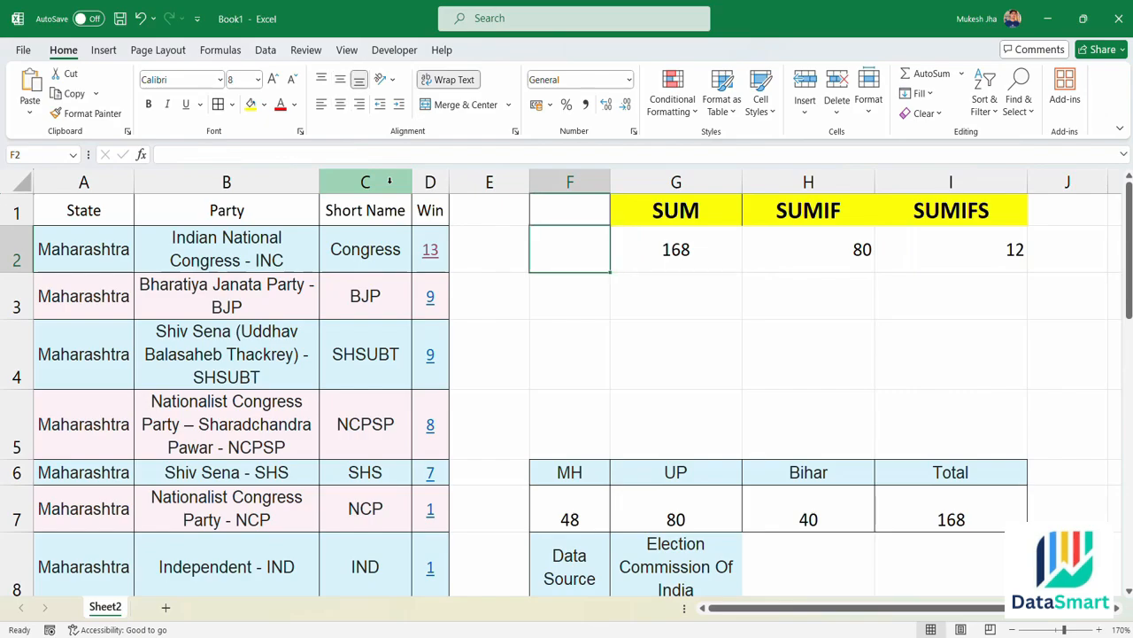
{"action": "key", "text": "Left"}
{"action": "key", "text": "Right"}
{"action": "key", "text": "Left"}
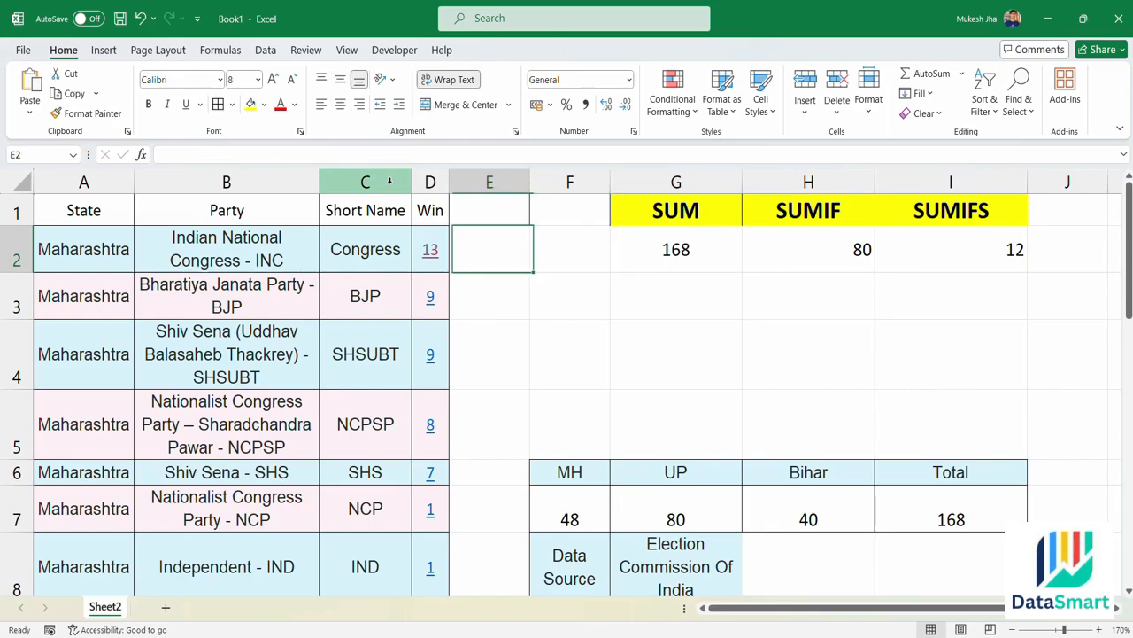
{"action": "key", "text": "Up"}
{"action": "type", "text": "St"}
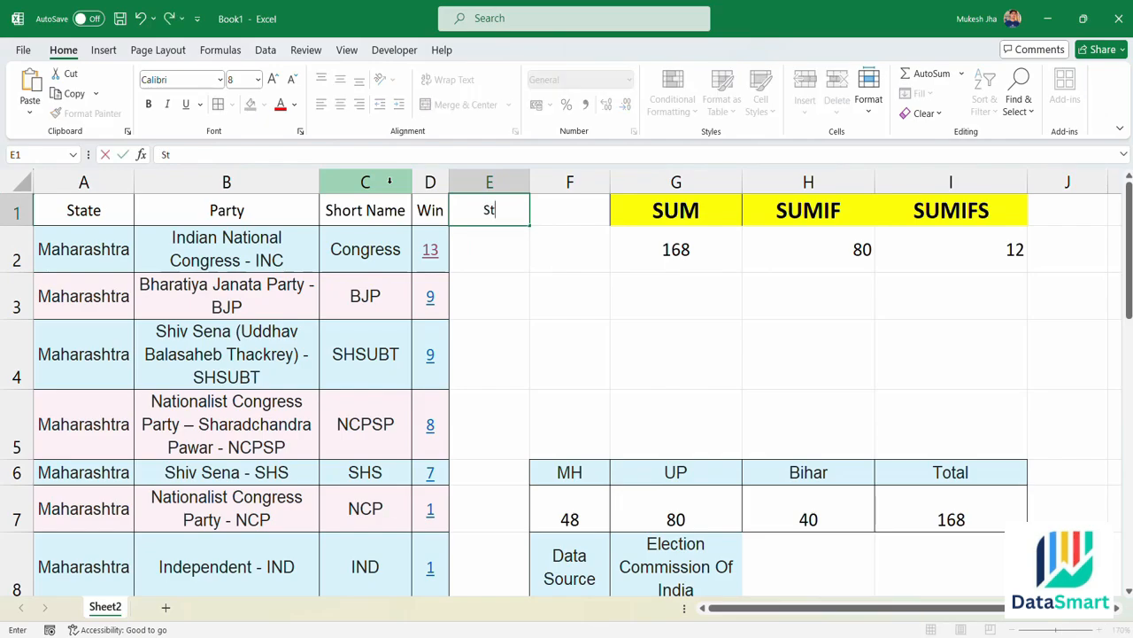
{"action": "type", "text": "atte"}
{"action": "key", "text": "BackSpace"}
{"action": "key", "text": "BackSpace"}
{"action": "key", "text": "BackSpace"}
{"action": "key", "text": "BackSpace"}
{"action": "key", "text": "BackSpace"}
{"action": "key", "text": "BackSpace"}
{"action": "type", "text": "State"}
{"action": "key", "text": "Return"}
- Enter the header "Party Name" in cell F1
{"action": "key", "text": "Up"}
{"action": "key", "text": "Right"}
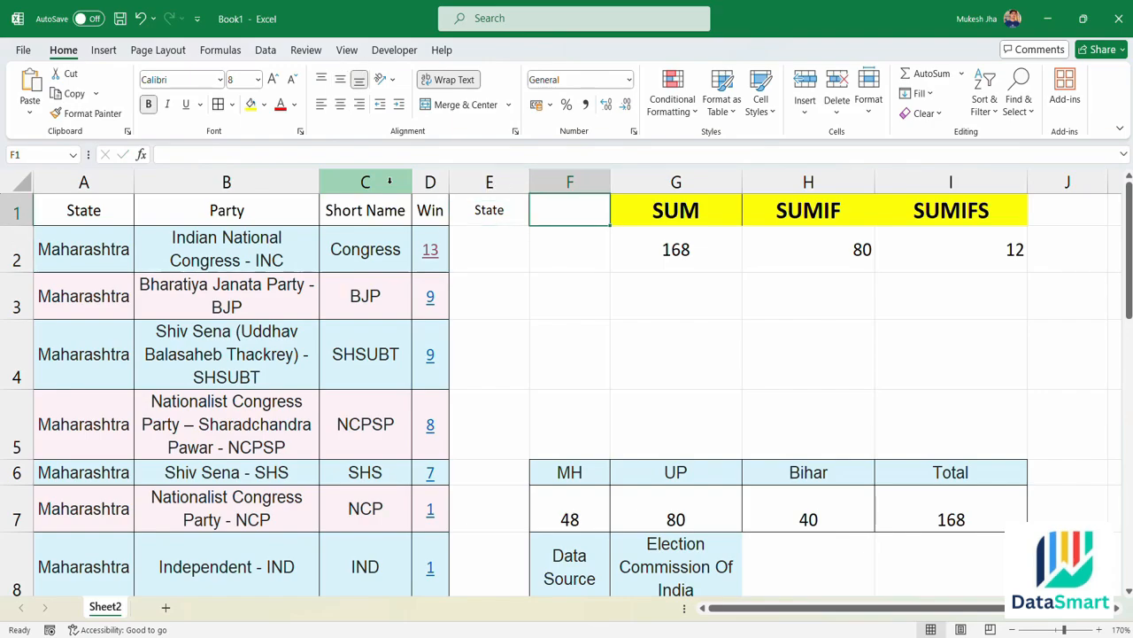
{"action": "type", "text": "Party Name"}
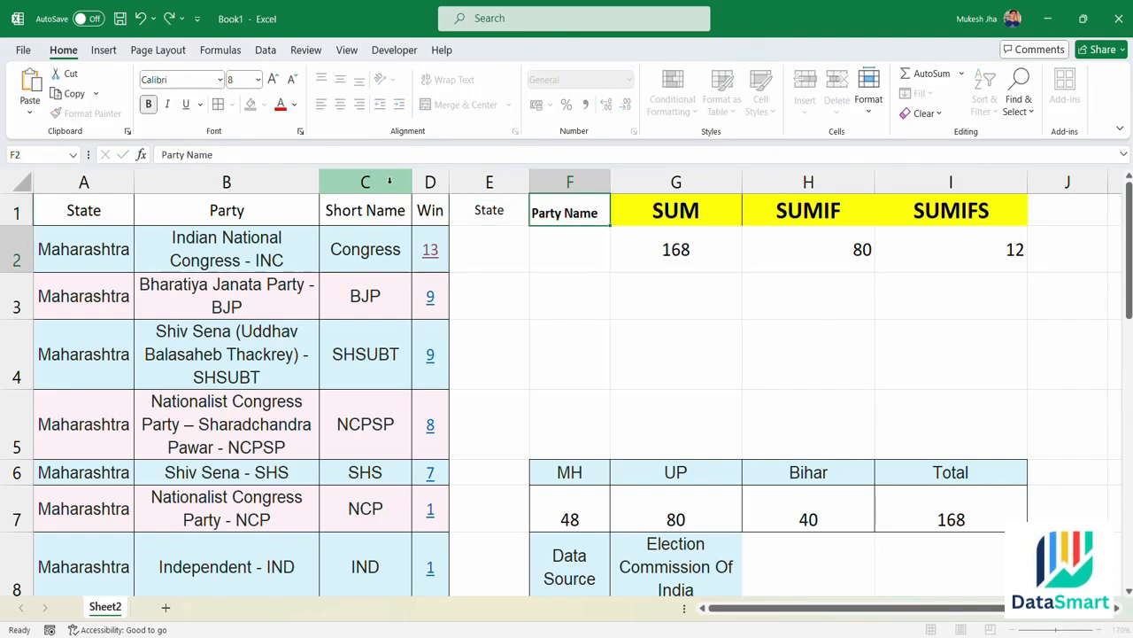
{"action": "key", "text": "Return"}
- Examine the helper lists of party short names and states in columns L and M, including the formula in L1
{"action": "scroll", "coordinate": [389, 181], "scroll_direction": "right", "scroll_amount": 10}
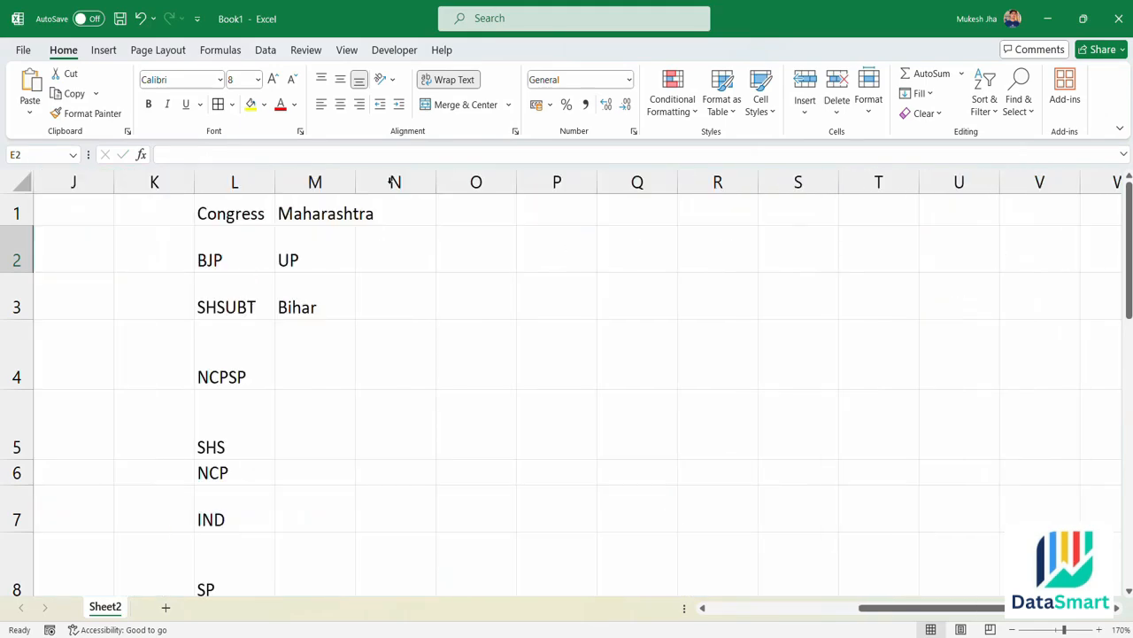
{"action": "scroll", "coordinate": [543, 177], "scroll_direction": "left", "scroll_amount": 10}
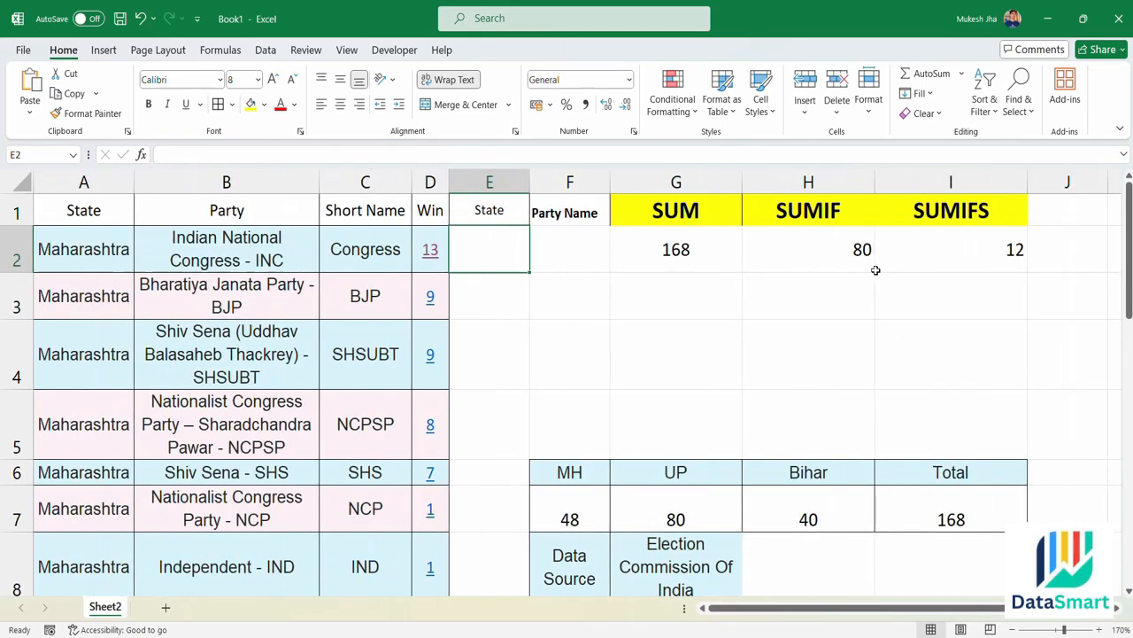
{"action": "scroll", "coordinate": [875, 270], "scroll_direction": "right", "scroll_amount": 2}
{"action": "left_click", "coordinate": [1048, 218]}
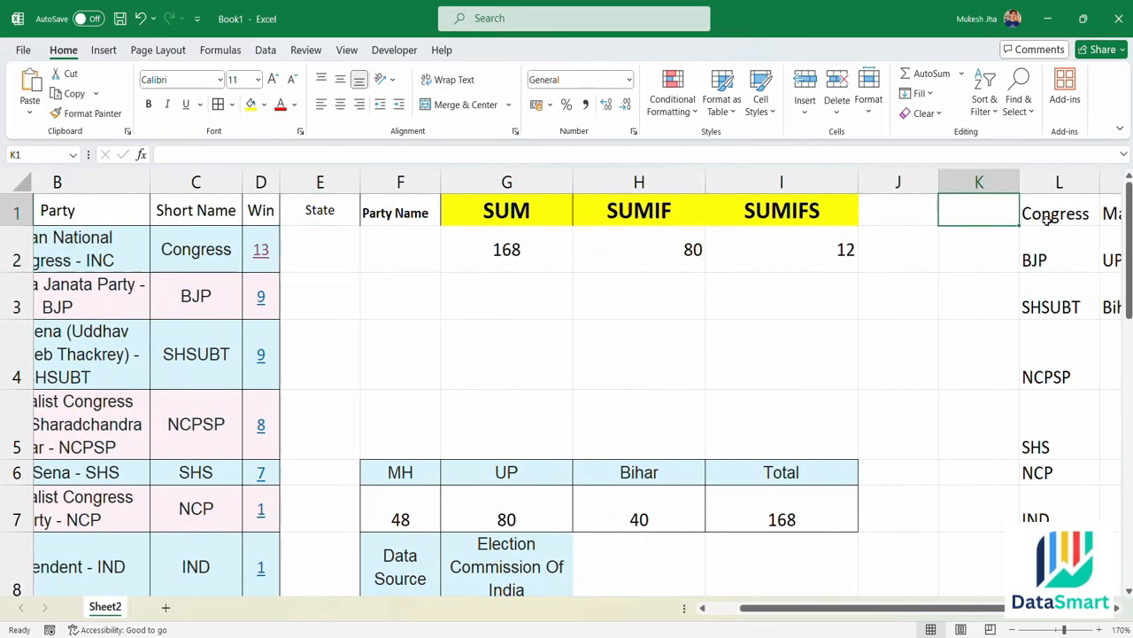
{"action": "left_click", "coordinate": [1048, 218]}
{"action": "scroll", "coordinate": [1048, 219], "scroll_direction": "right", "scroll_amount": 1}
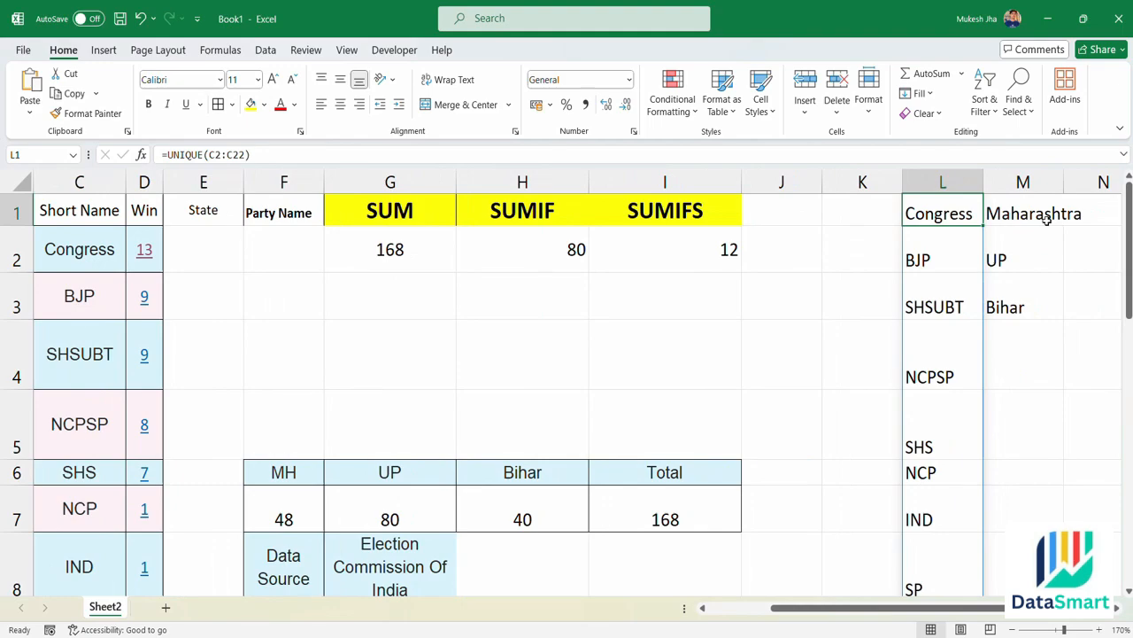
- Add list data validation to cell E2 under State, using the states in =$M$1:$M$3 as the source
{"action": "key", "text": "Left"}
{"action": "key", "text": "Left"}
{"action": "key", "text": "Left"}
{"action": "key", "text": "Left"}
{"action": "key", "text": "Left"}
{"action": "key", "text": "Left"}
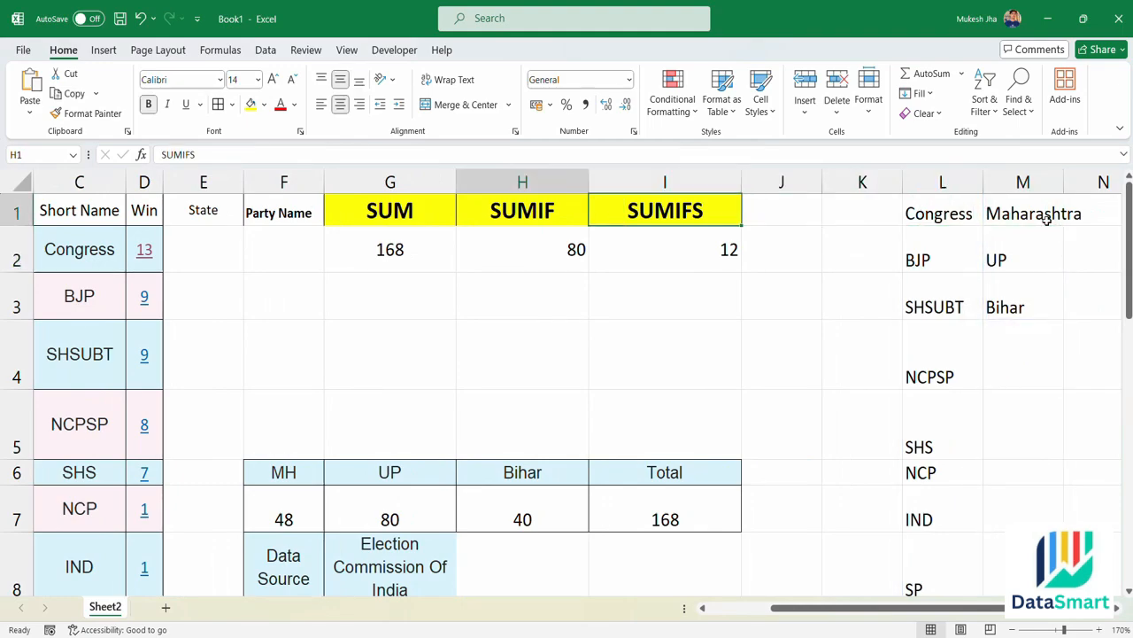
{"action": "key", "text": "Left"}
{"action": "key", "text": "Down"}
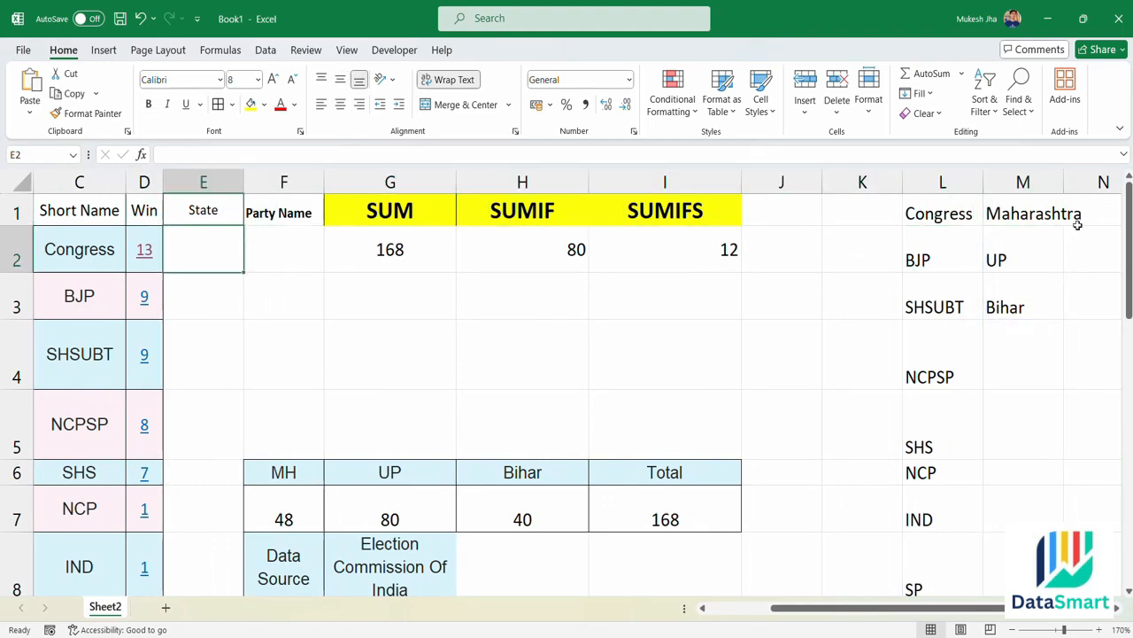
{"action": "left_click", "coordinate": [265, 50]}
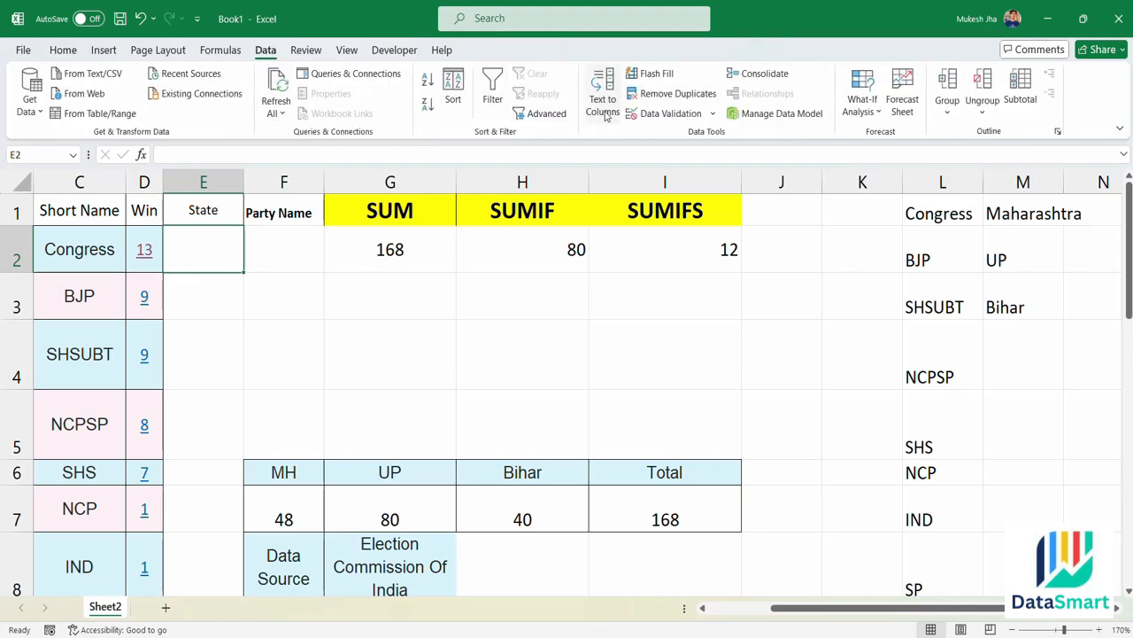
{"action": "left_click", "coordinate": [672, 115]}
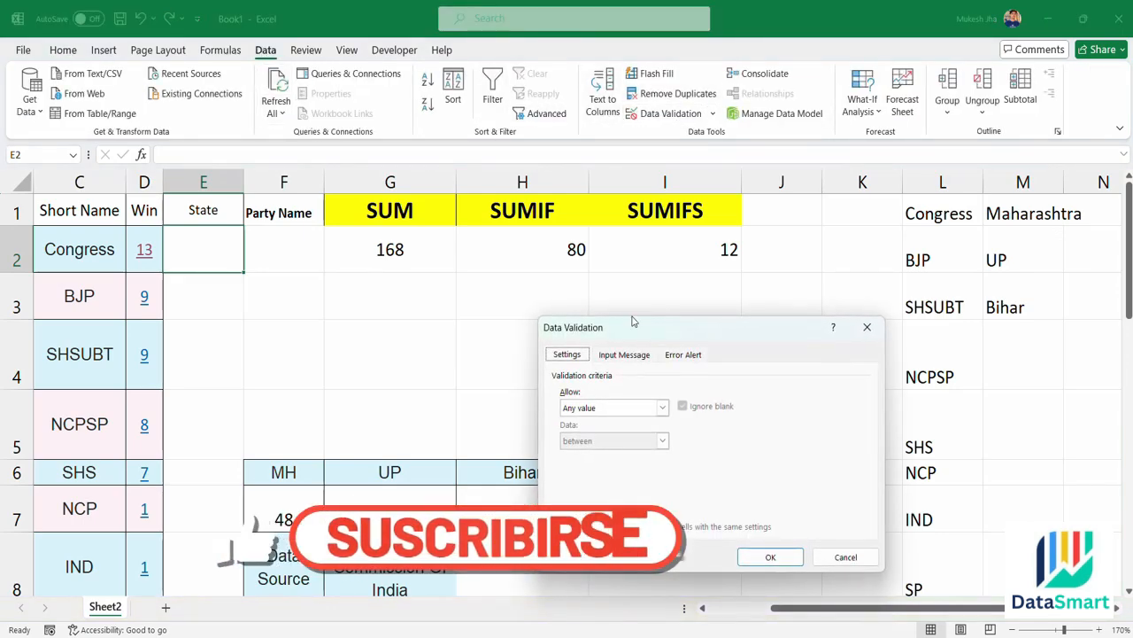
{"action": "left_click", "coordinate": [637, 409]}
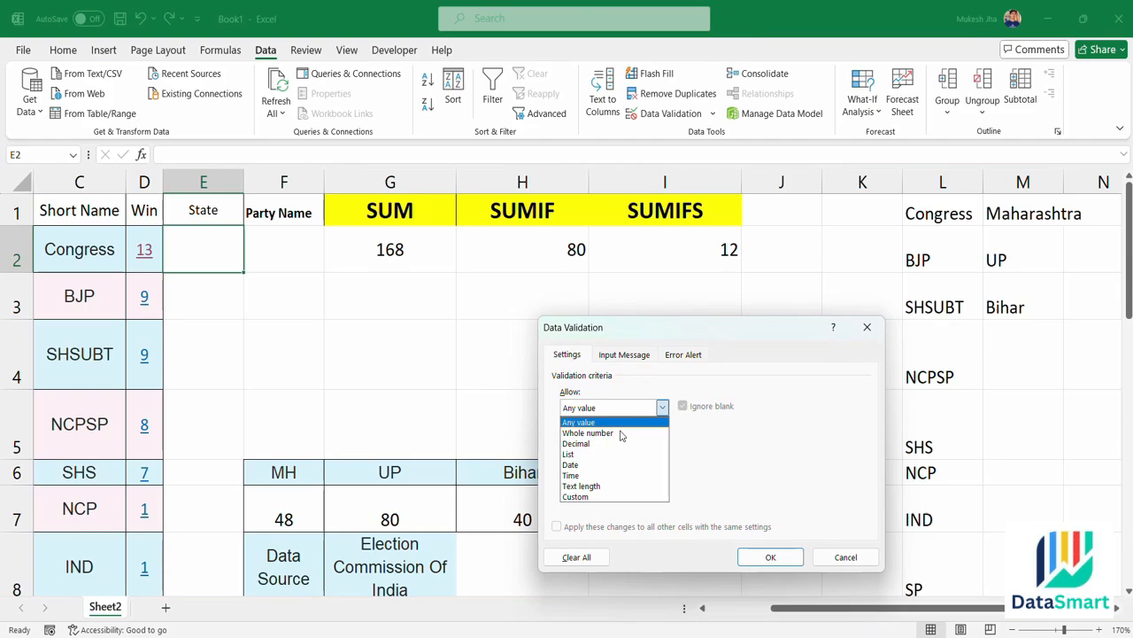
{"action": "left_click", "coordinate": [580, 454]}
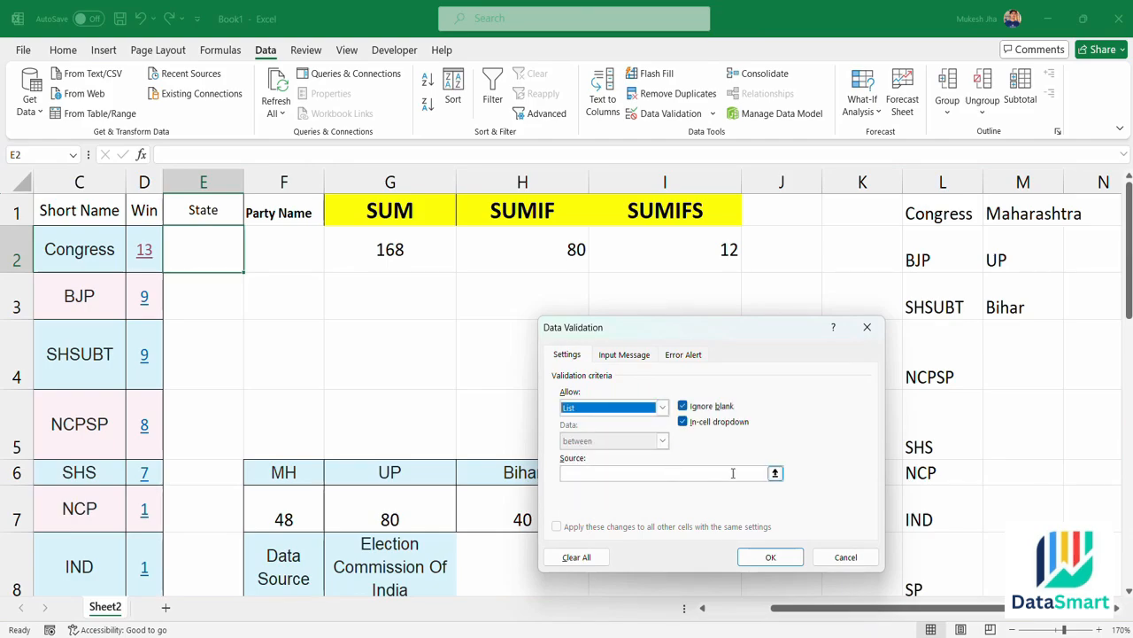
{"action": "left_click", "coordinate": [775, 474]}
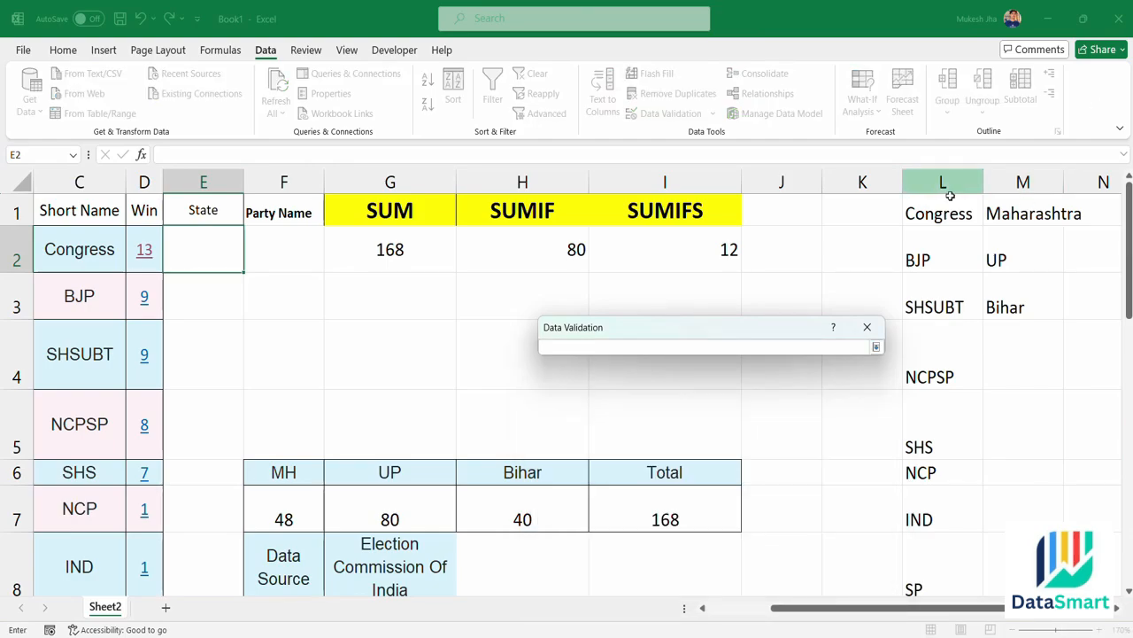
{"action": "left_click_drag", "start_coordinate": [1023, 216], "coordinate": [1014, 293]}
{"action": "key", "text": "Return"}
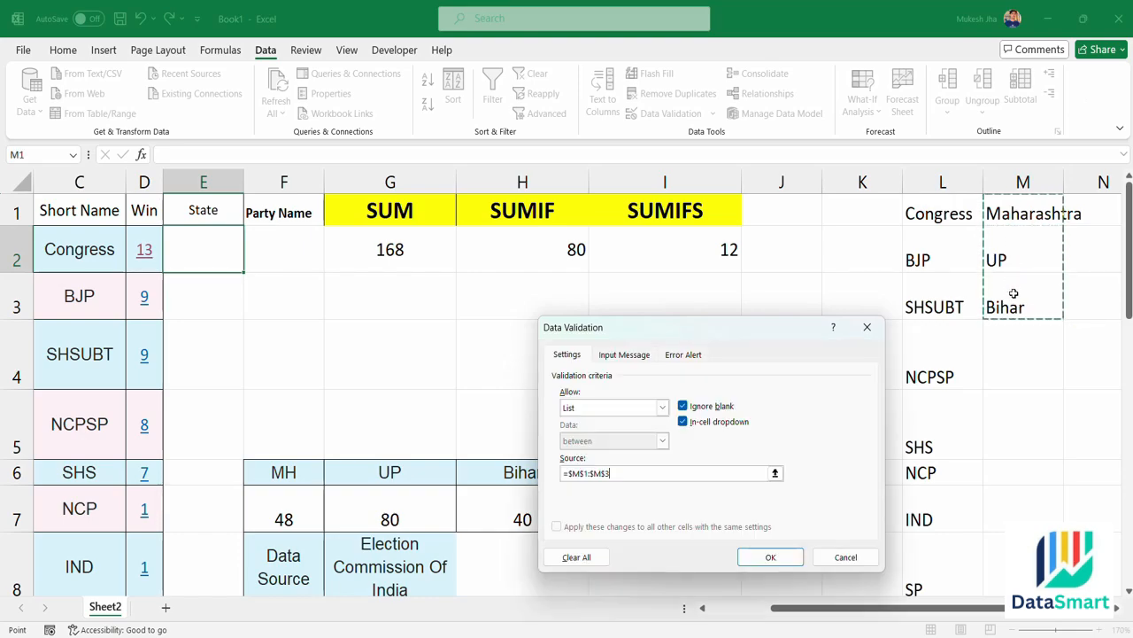
{"action": "left_click", "coordinate": [771, 556]}
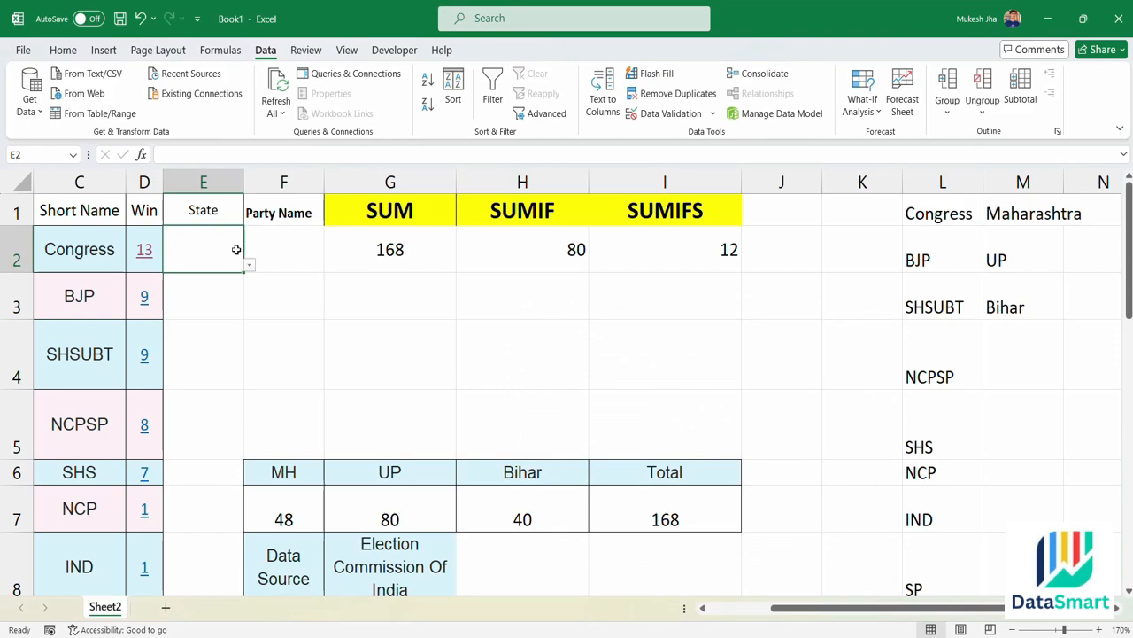
- Add list data validation to cell F2 under Party Name, using the party short names in =$L$1:$L$16 as the source
{"action": "left_click", "coordinate": [274, 247]}
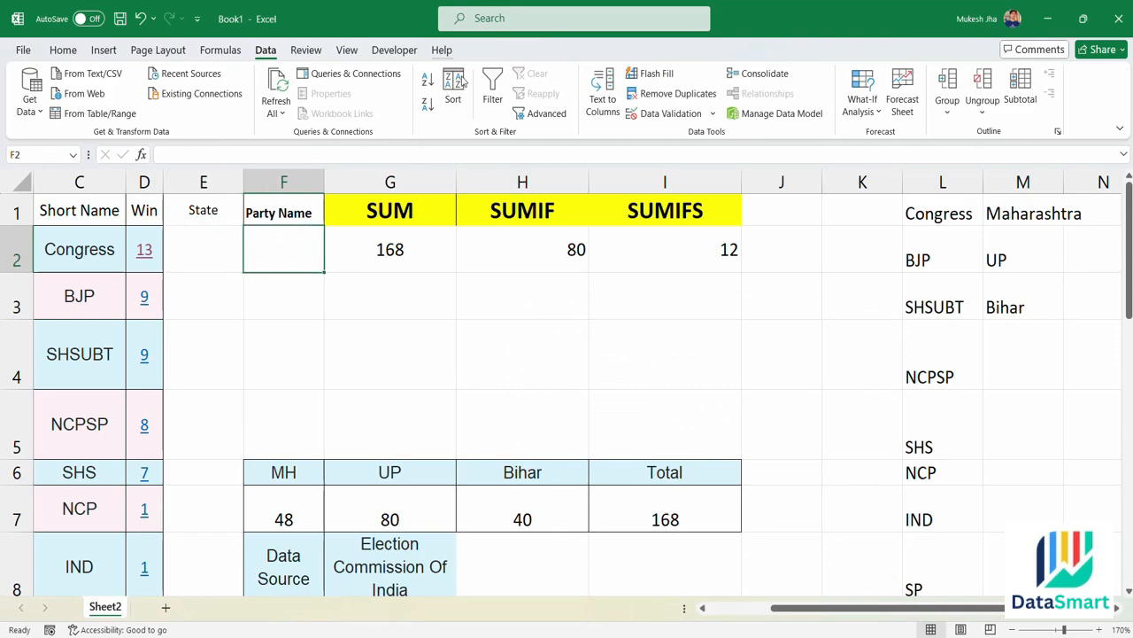
{"action": "left_click", "coordinate": [662, 117]}
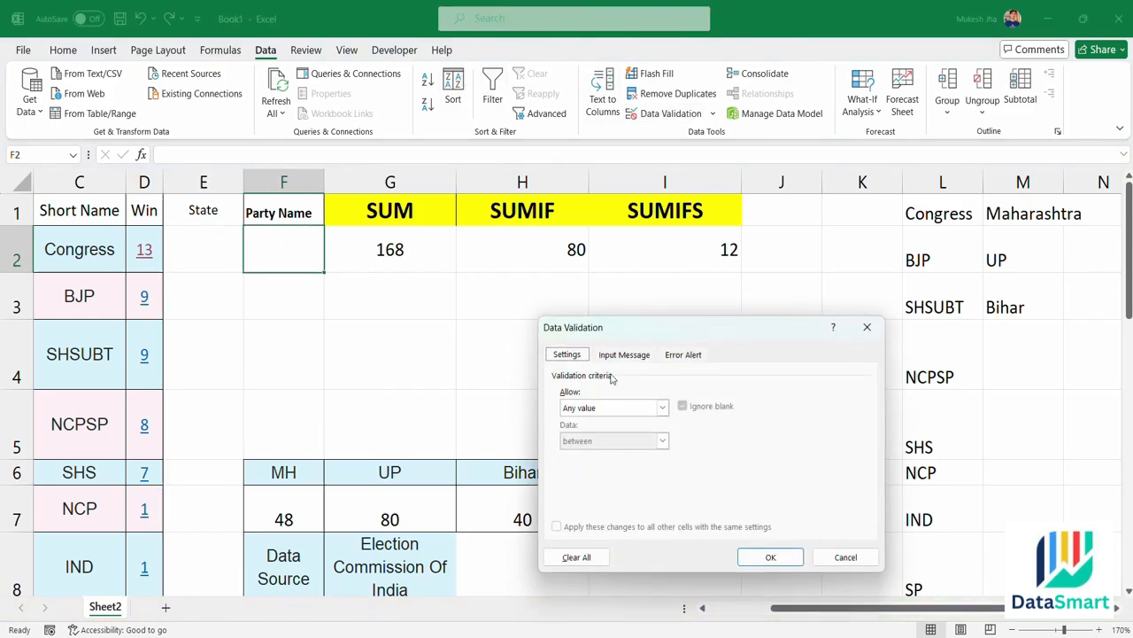
{"action": "left_click", "coordinate": [662, 407]}
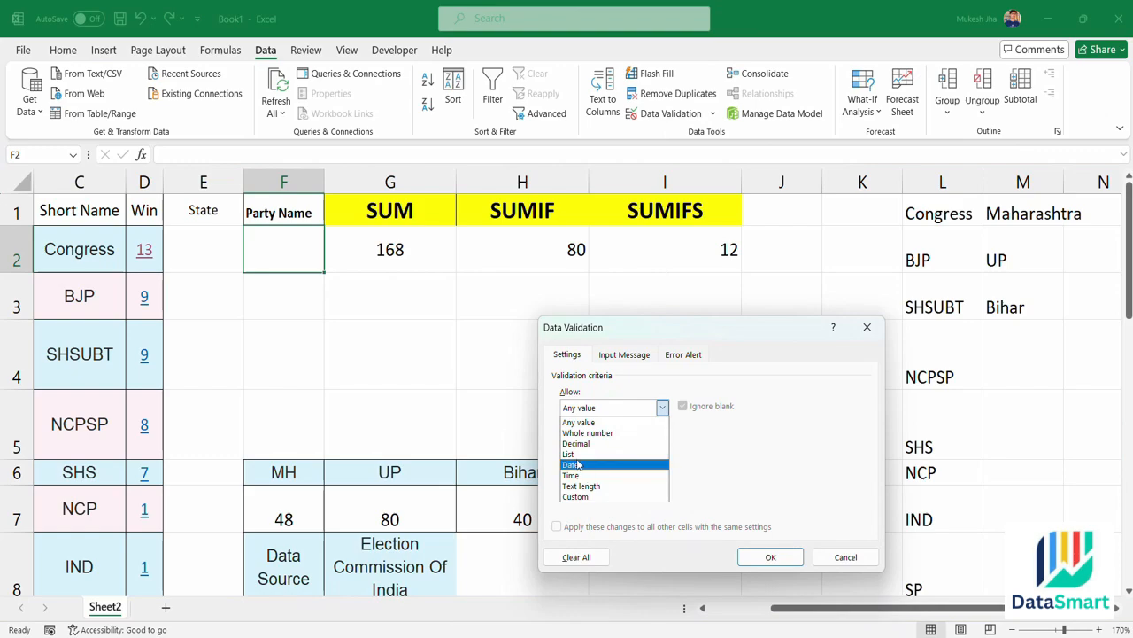
{"action": "left_click", "coordinate": [573, 453]}
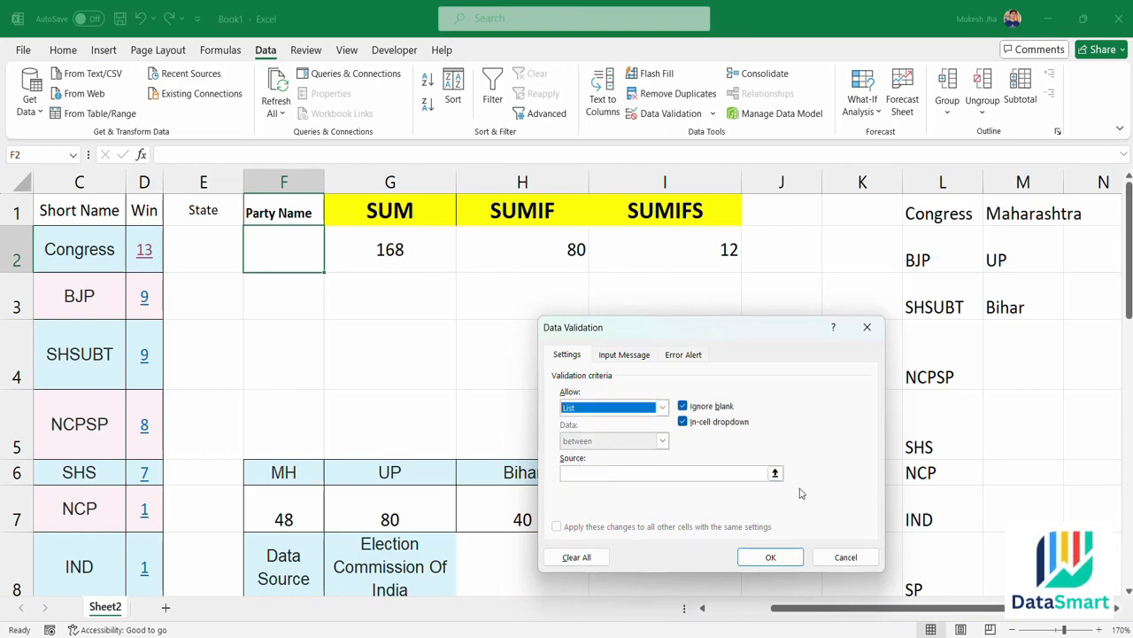
{"action": "left_click", "coordinate": [775, 473]}
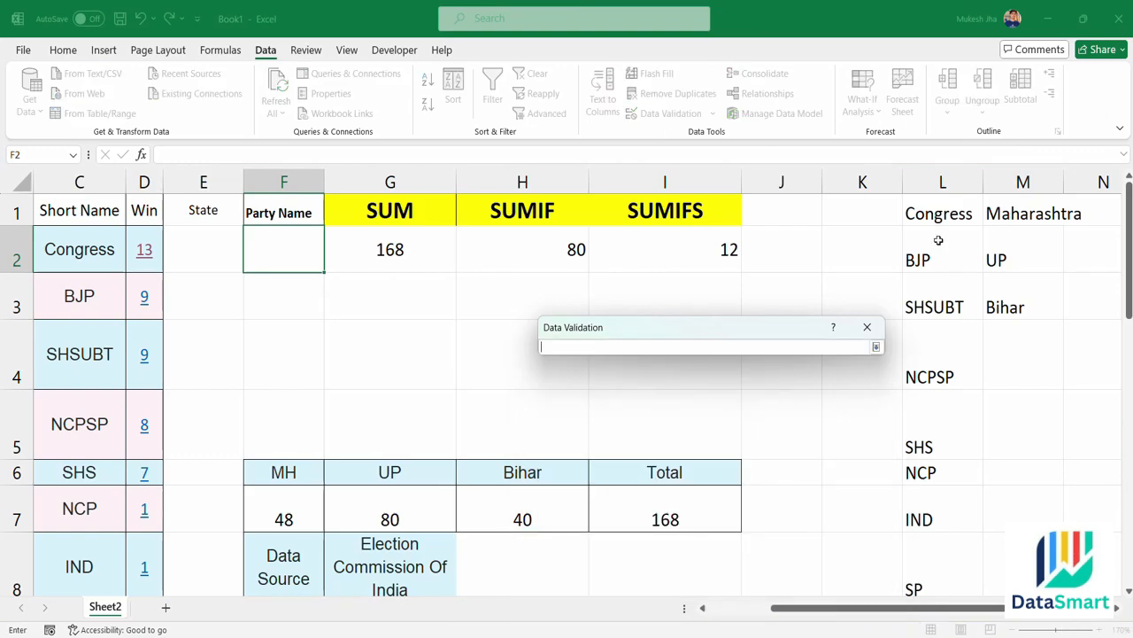
{"action": "left_click_drag", "start_coordinate": [925, 212], "coordinate": [941, 471]}
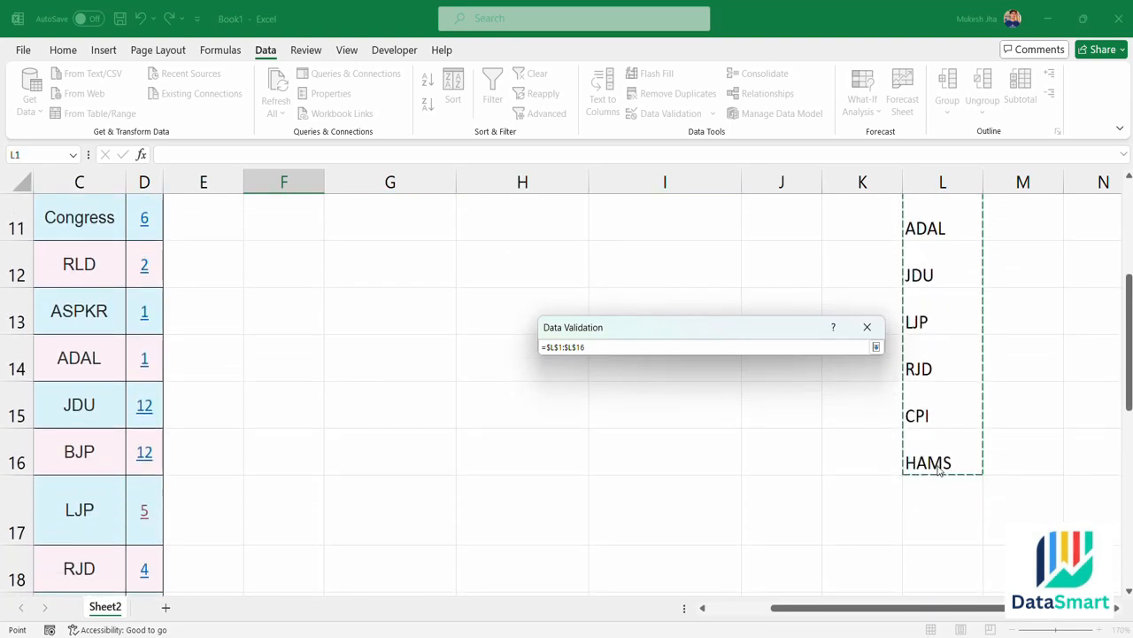
{"action": "key", "text": "Return"}
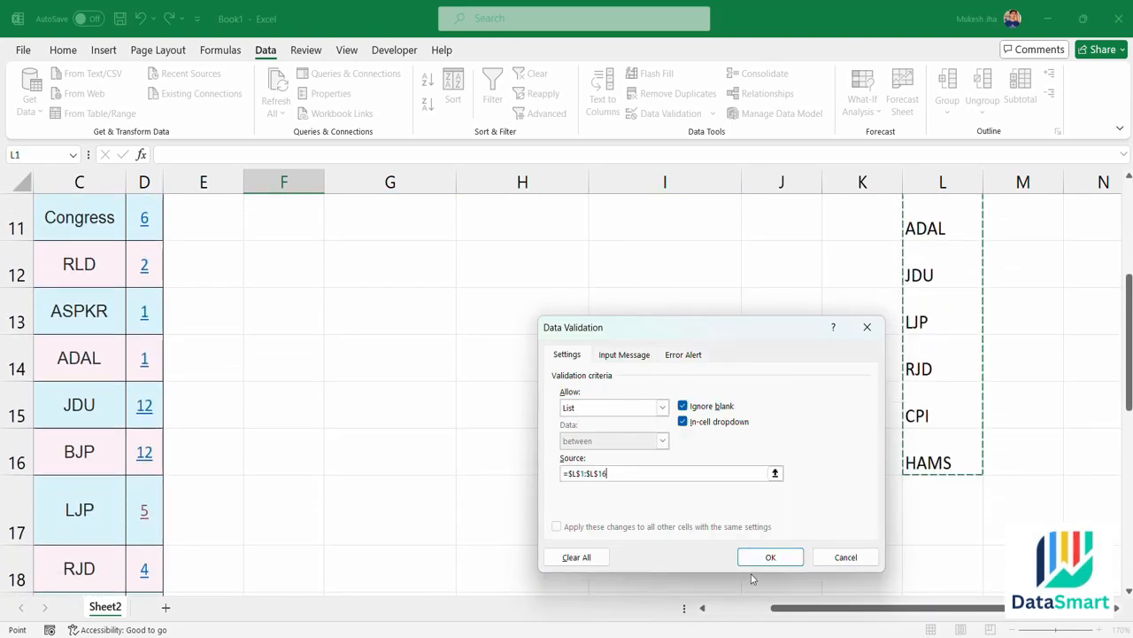
{"action": "left_click", "coordinate": [785, 555]}
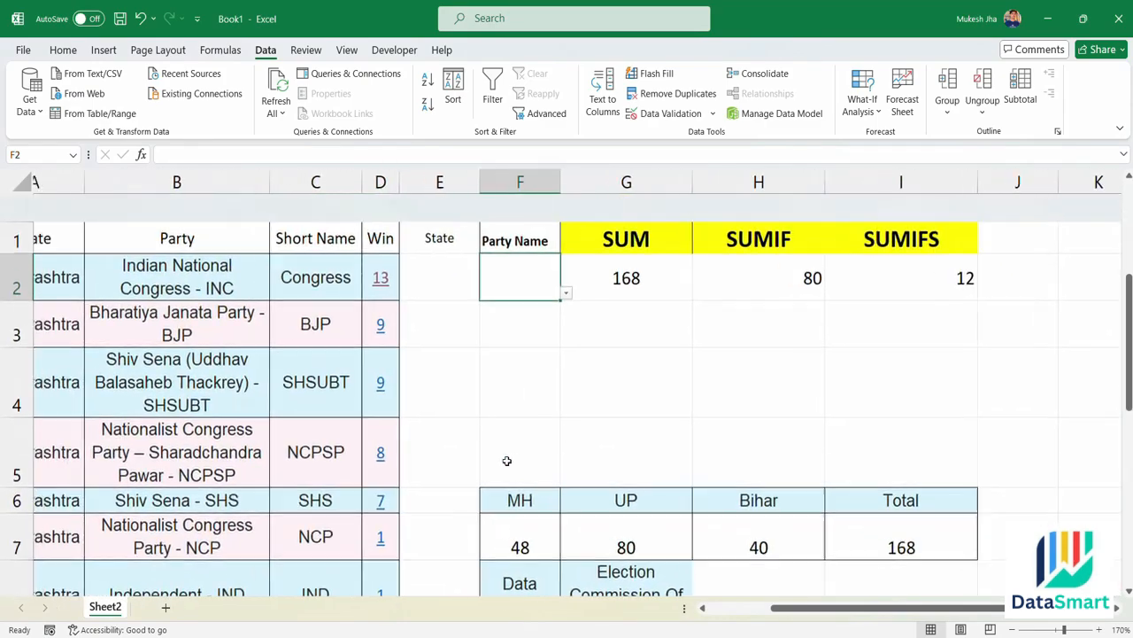
- Replace the "Bihar" criterion in the SUMIFS formula in I2 with a reference to cell E2
{"action": "left_click", "coordinate": [878, 251]}
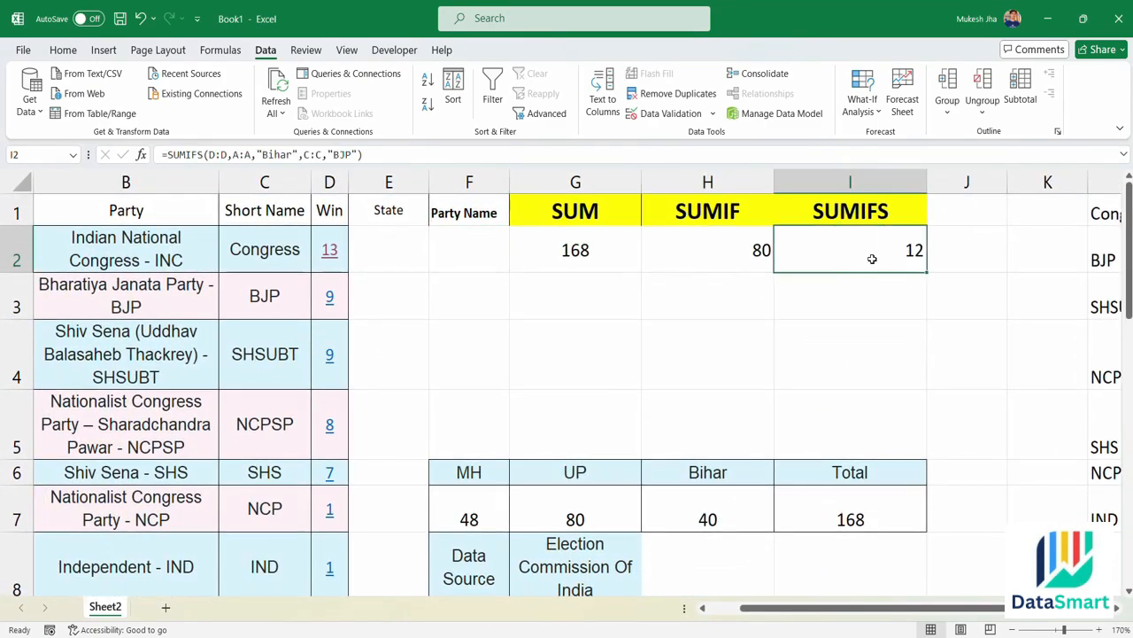
{"action": "left_click", "coordinate": [299, 156]}
{"action": "key", "text": "BackSpace"}
{"action": "key", "text": "BackSpace"}
{"action": "key", "text": "BackSpace"}
{"action": "key", "text": "BackSpace"}
{"action": "key", "text": "BackSpace"}
{"action": "key", "text": "BackSpace"}
{"action": "key", "text": "BackSpace"}
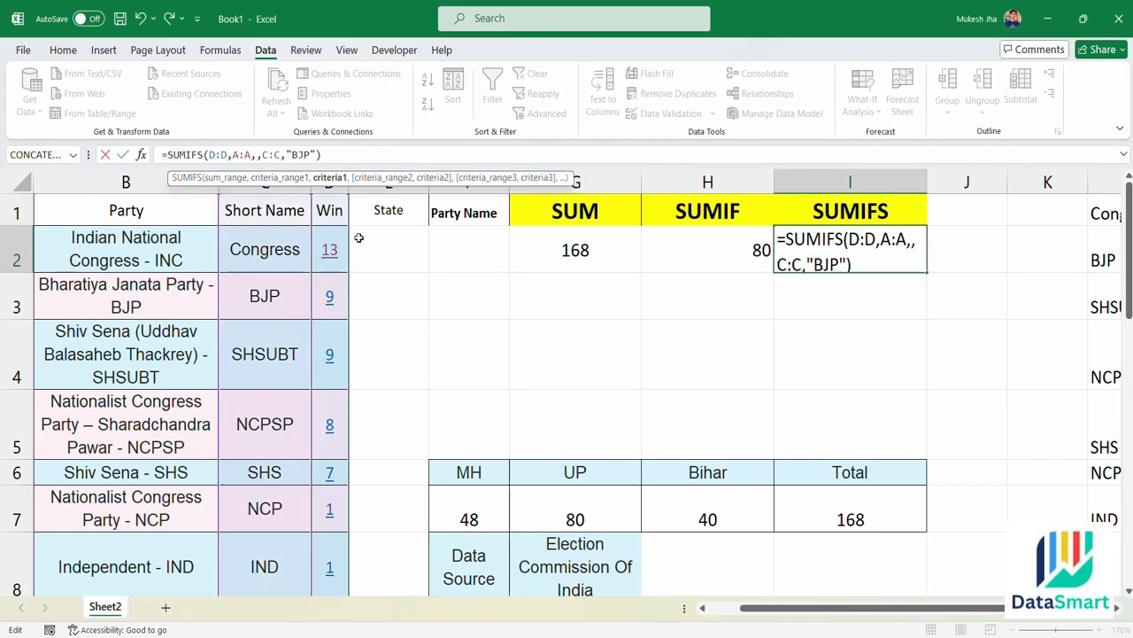
{"action": "left_click", "coordinate": [387, 243]}
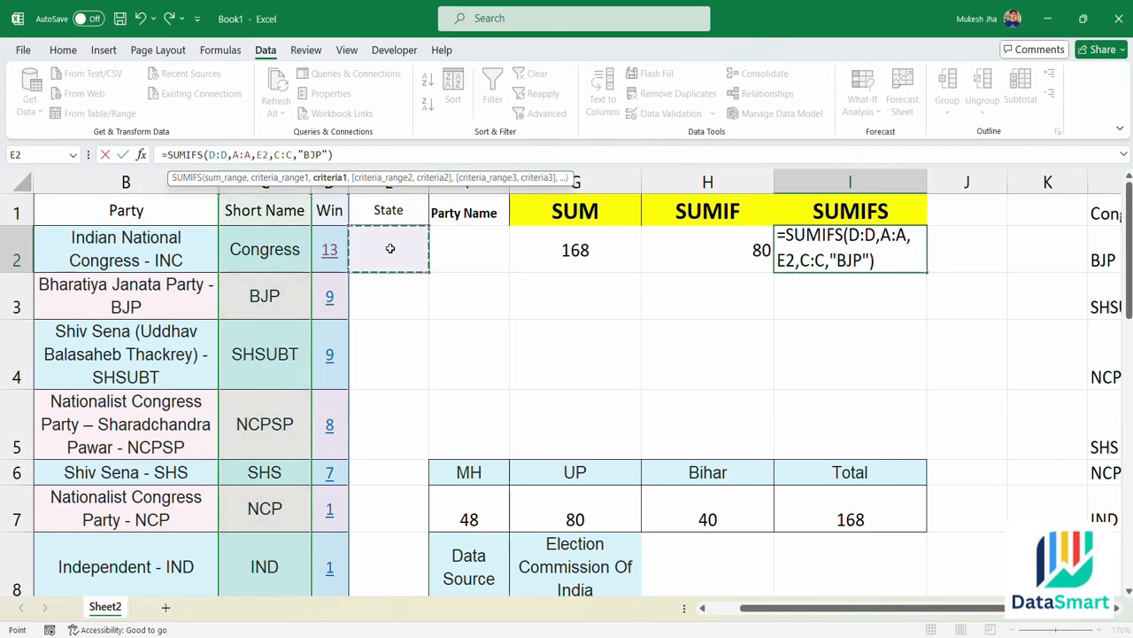
- Replace the "BJP" criterion with a reference to F2, completing =SUMIFS(D:D,A:A,E2,C:C,F2) in I2
{"action": "left_click", "coordinate": [323, 154]}
{"action": "key", "text": "BackSpace"}
{"action": "key", "text": "BackSpace"}
{"action": "key", "text": "BackSpace"}
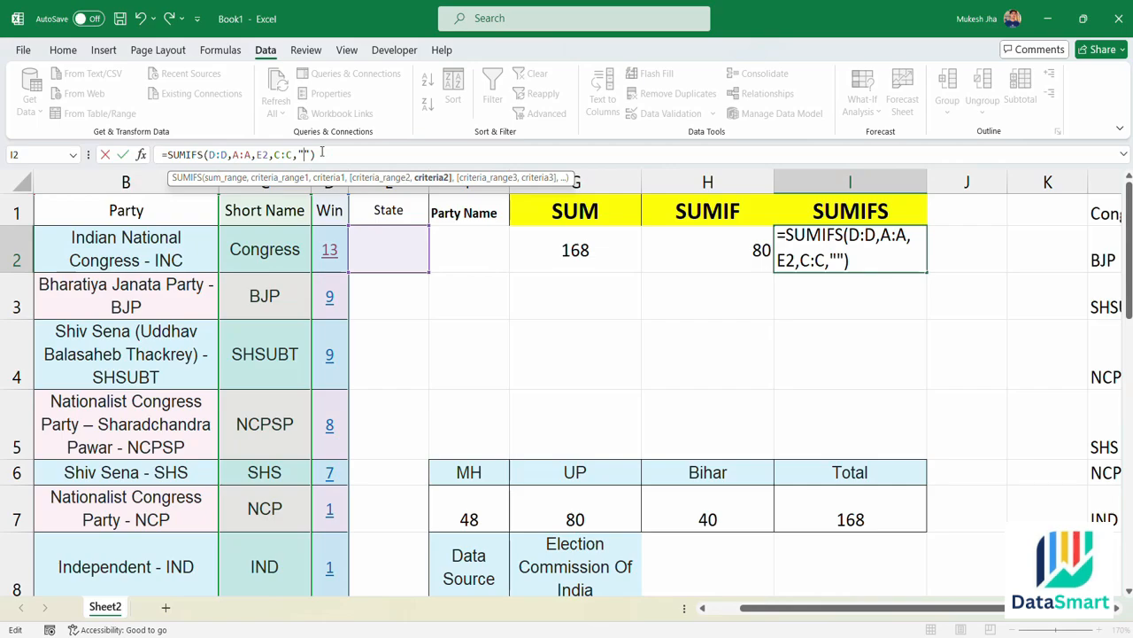
{"action": "left_click", "coordinate": [322, 152]}
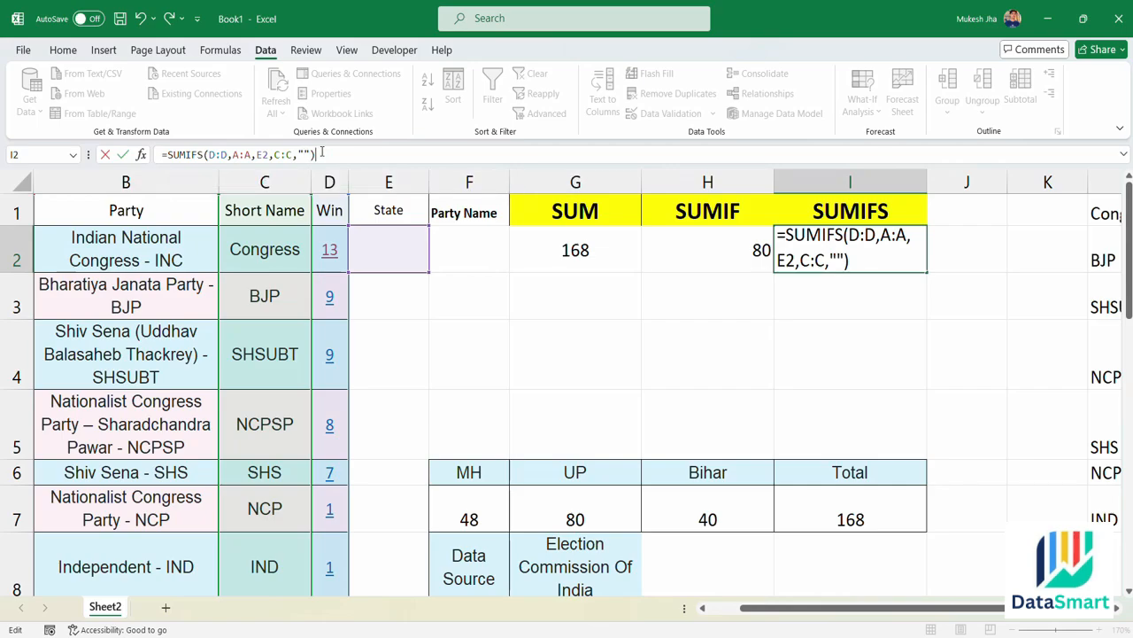
{"action": "left_click", "coordinate": [312, 154]}
{"action": "key", "text": "BackSpace"}
{"action": "key", "text": "BackSpace"}
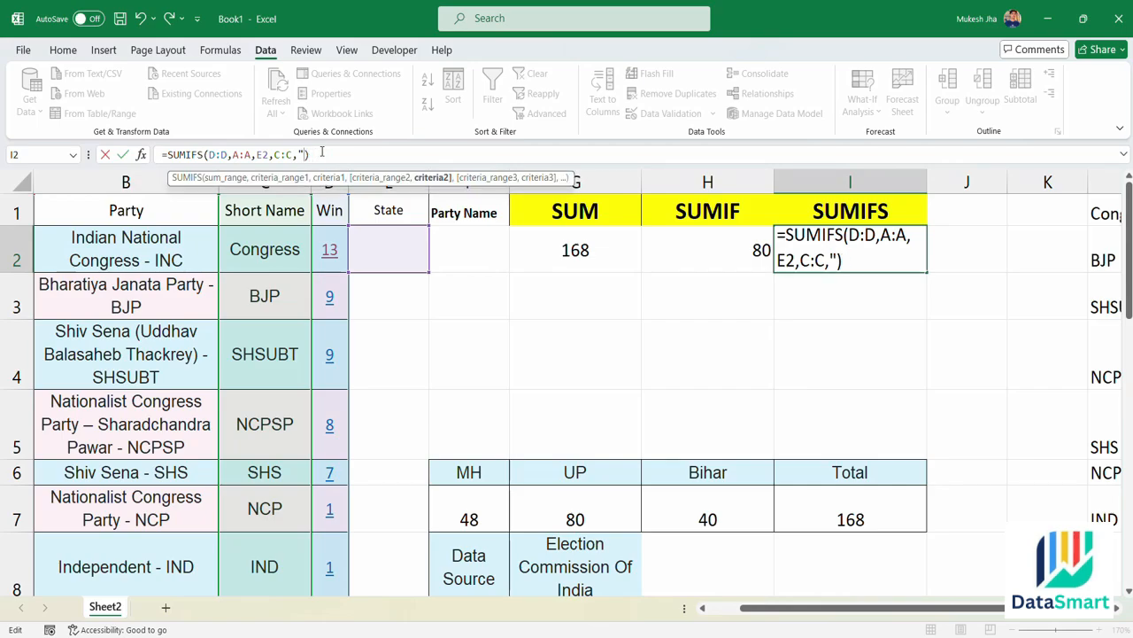
{"action": "left_click", "coordinate": [446, 261]}
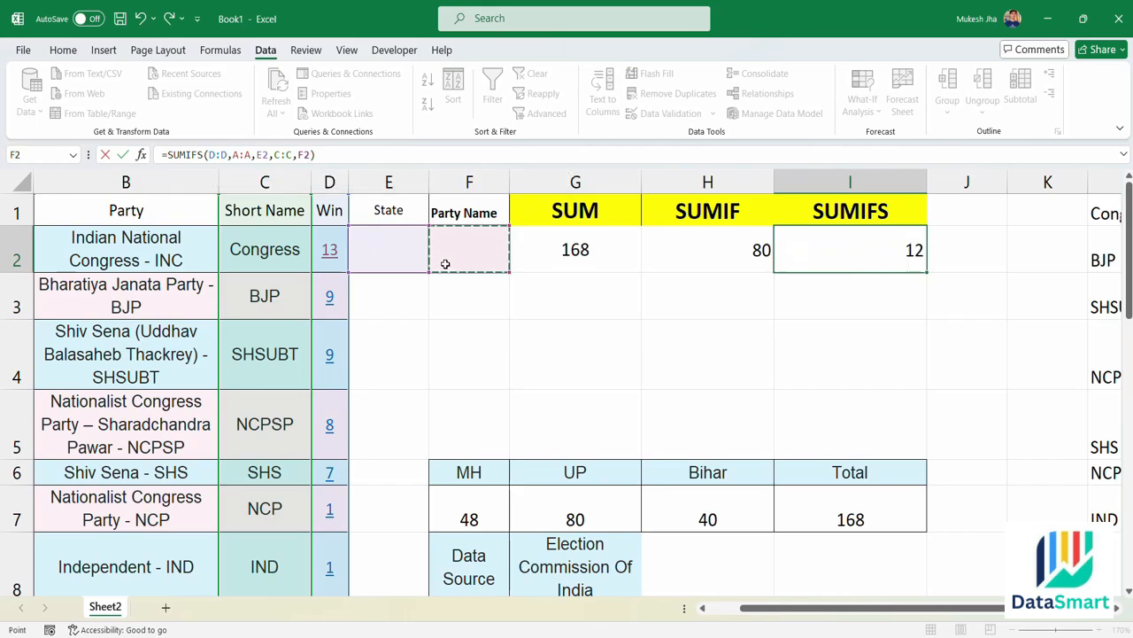
{"action": "key", "text": "Return"}
{"action": "key", "text": "Up"}
- Choose UP as the state in E2 and BJP as the party name in F2
{"action": "left_click", "coordinate": [419, 231]}
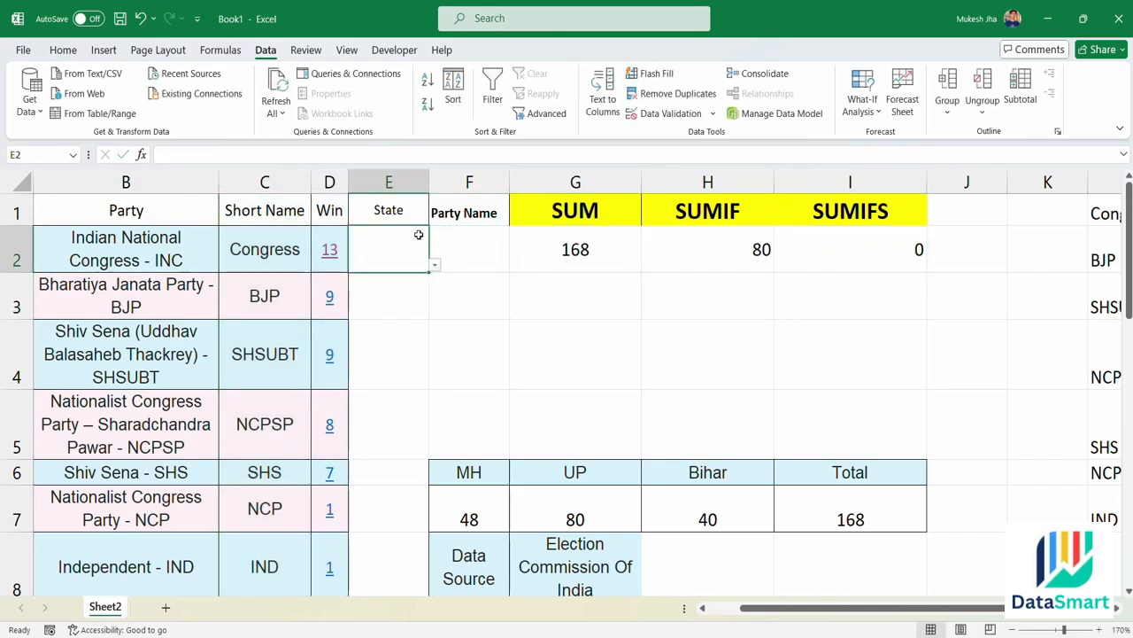
{"action": "left_click", "coordinate": [434, 265]}
{"action": "left_click", "coordinate": [392, 301]}
{"action": "left_click_drag", "start_coordinate": [481, 249], "coordinate": [512, 262]}
{"action": "left_click", "coordinate": [515, 264]}
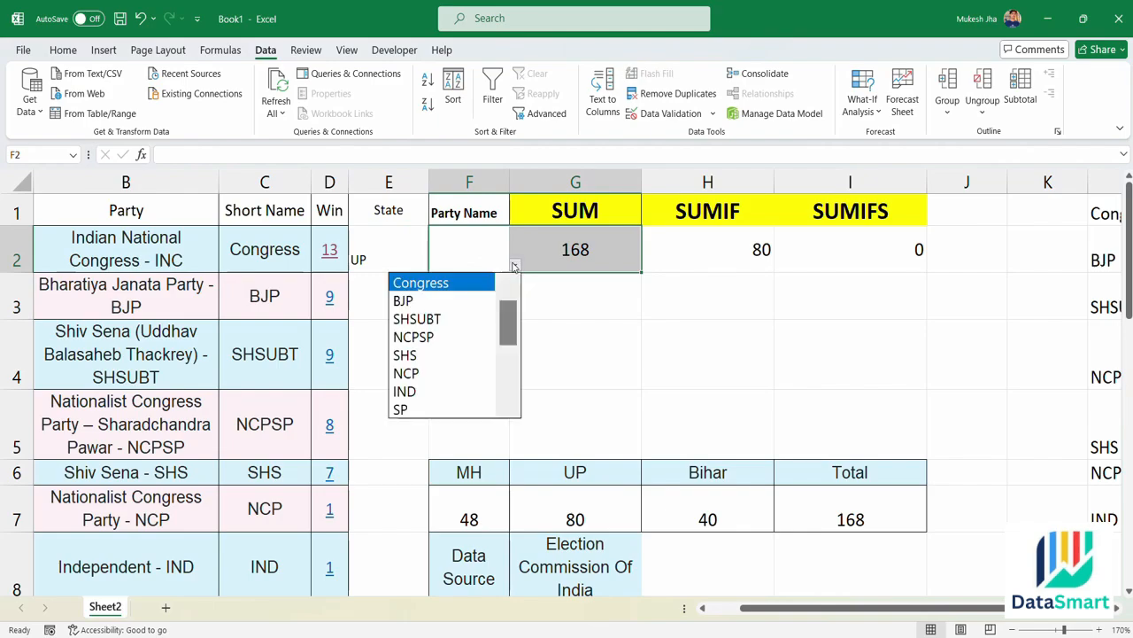
{"action": "left_click", "coordinate": [454, 303]}
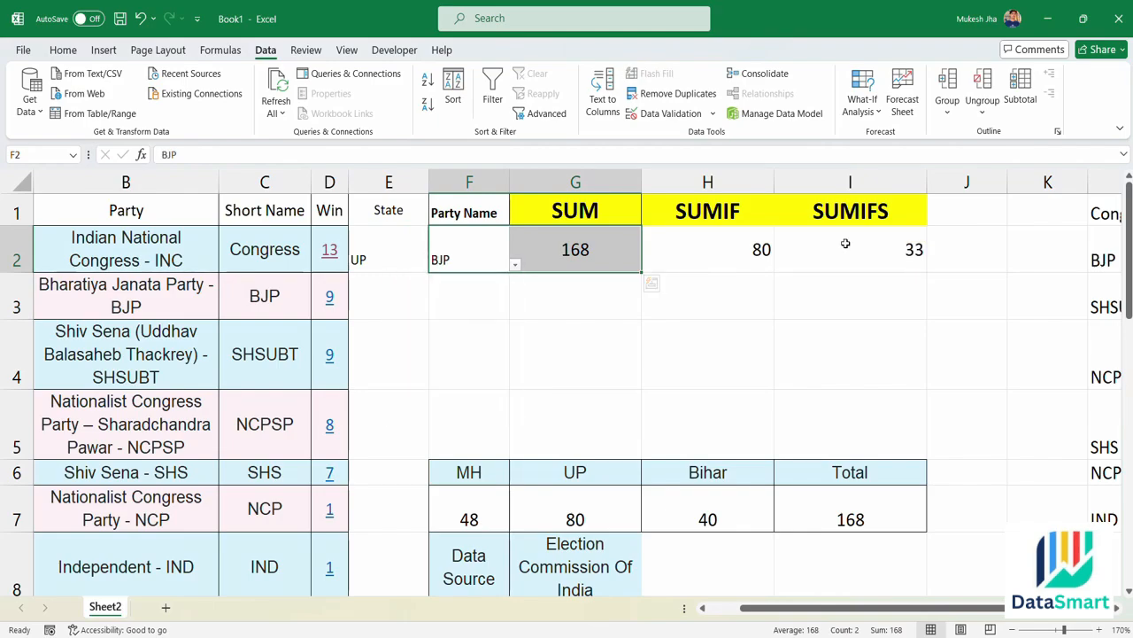
{"action": "left_click", "coordinate": [622, 310]}
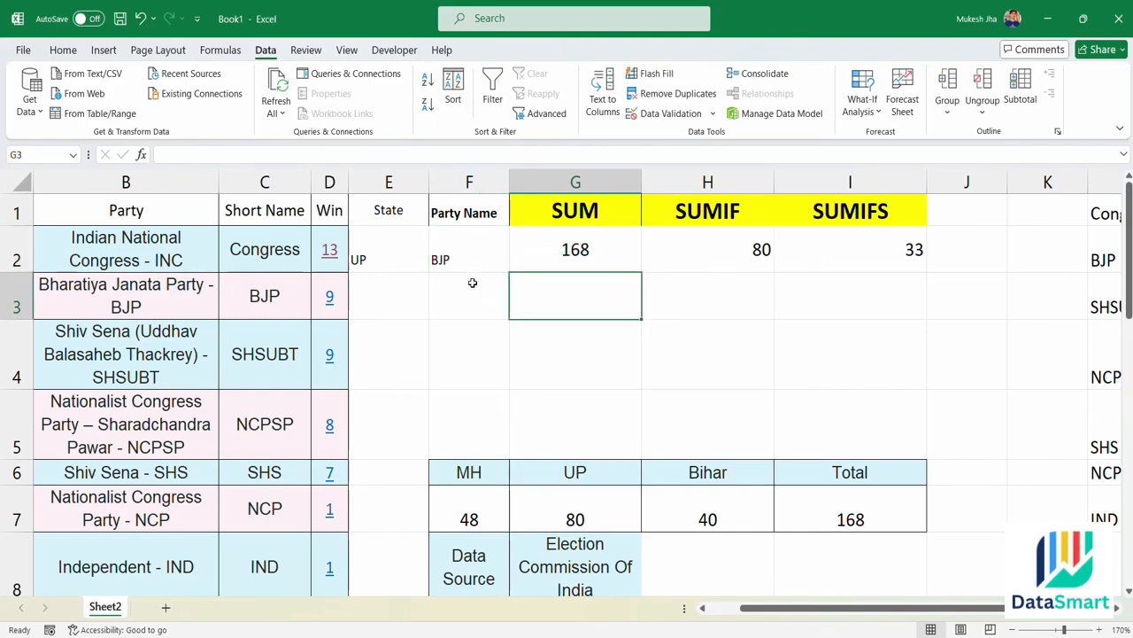
- Change the party name in F2 to SP
{"action": "left_click", "coordinate": [421, 257]}
{"action": "left_click", "coordinate": [507, 257]}
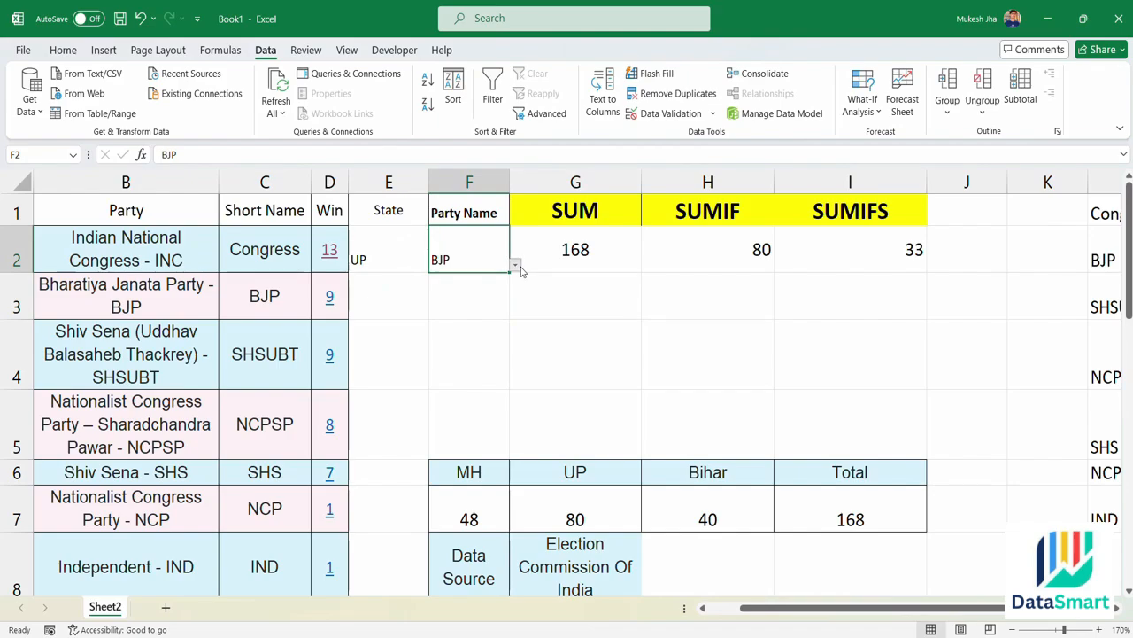
{"action": "left_click", "coordinate": [514, 263]}
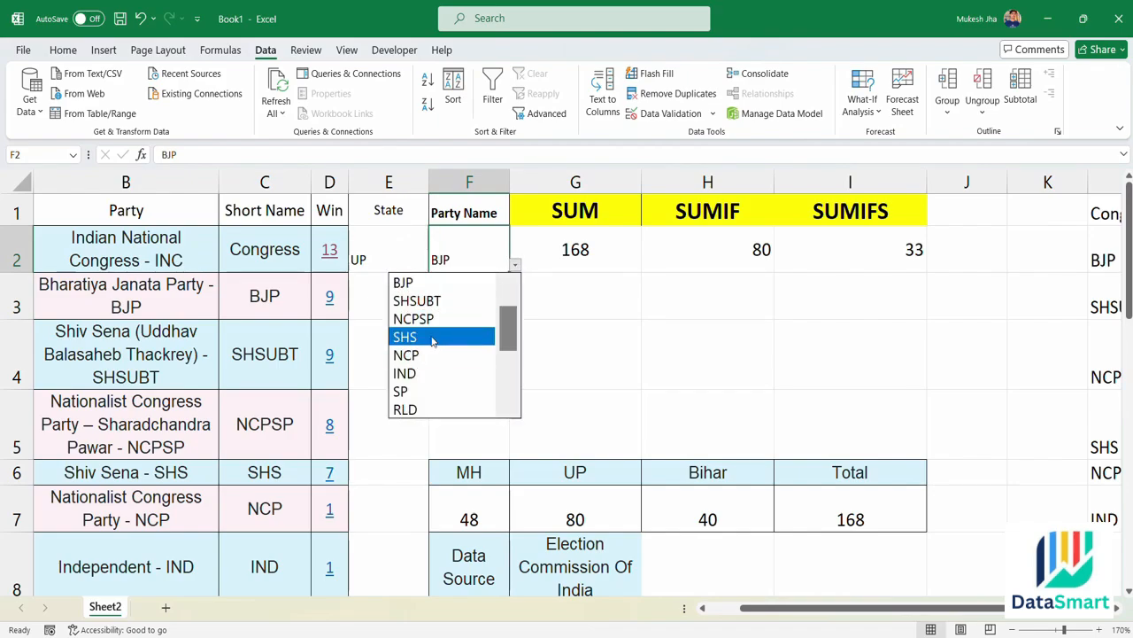
{"action": "left_click", "coordinate": [422, 390]}
{"action": "left_click", "coordinate": [514, 265]}
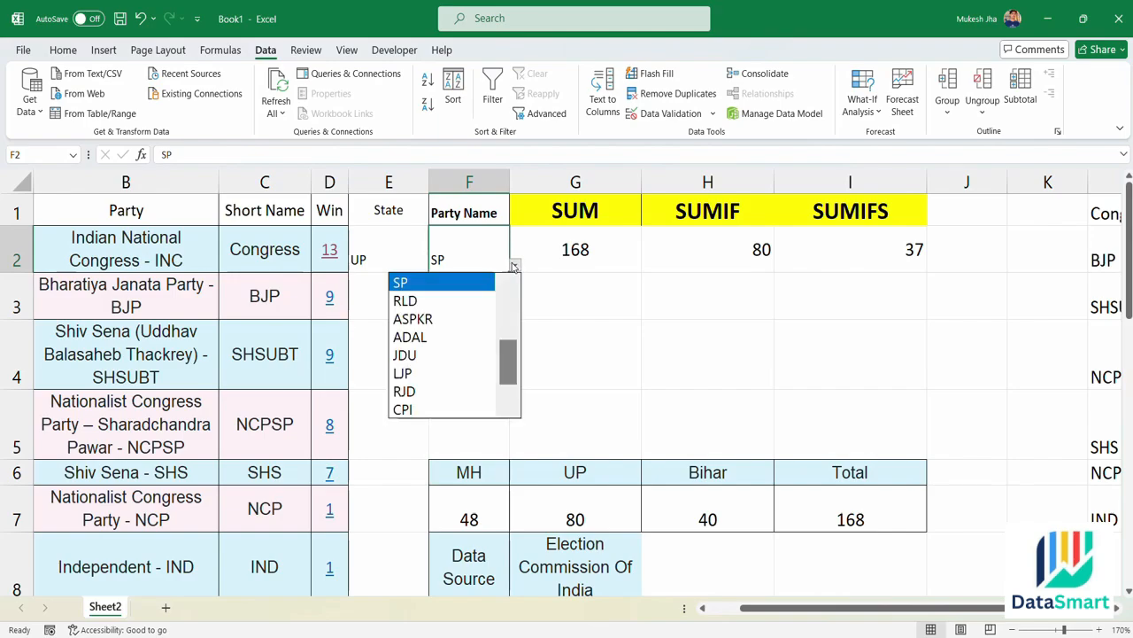
{"action": "left_click", "coordinate": [565, 305]}
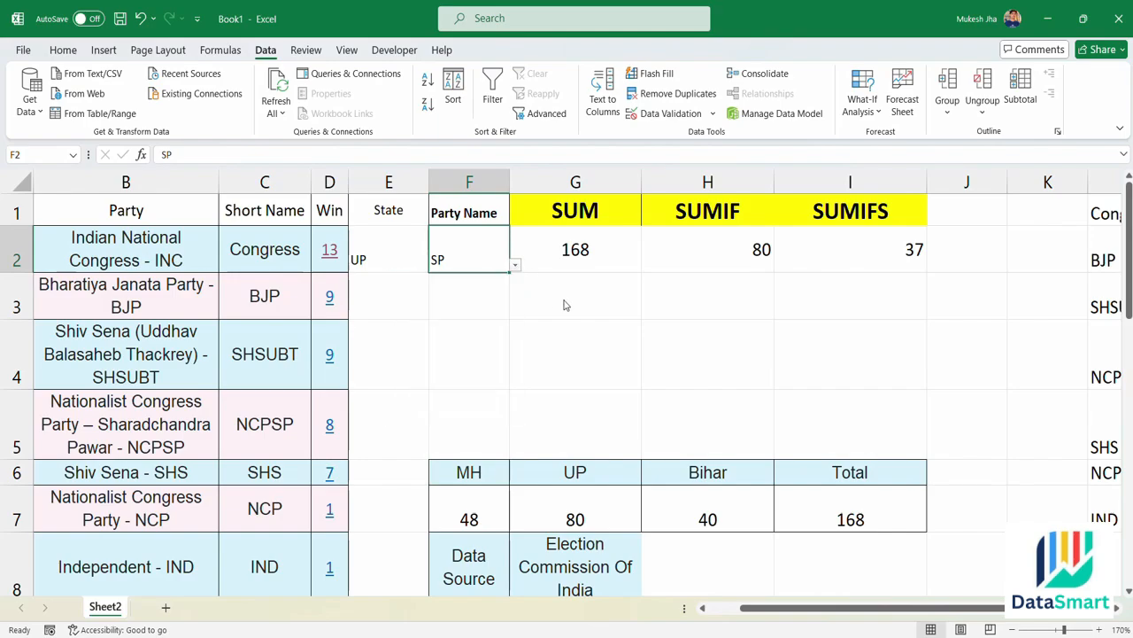
- Change the party name in F2 to RJD
{"action": "left_click", "coordinate": [514, 267]}
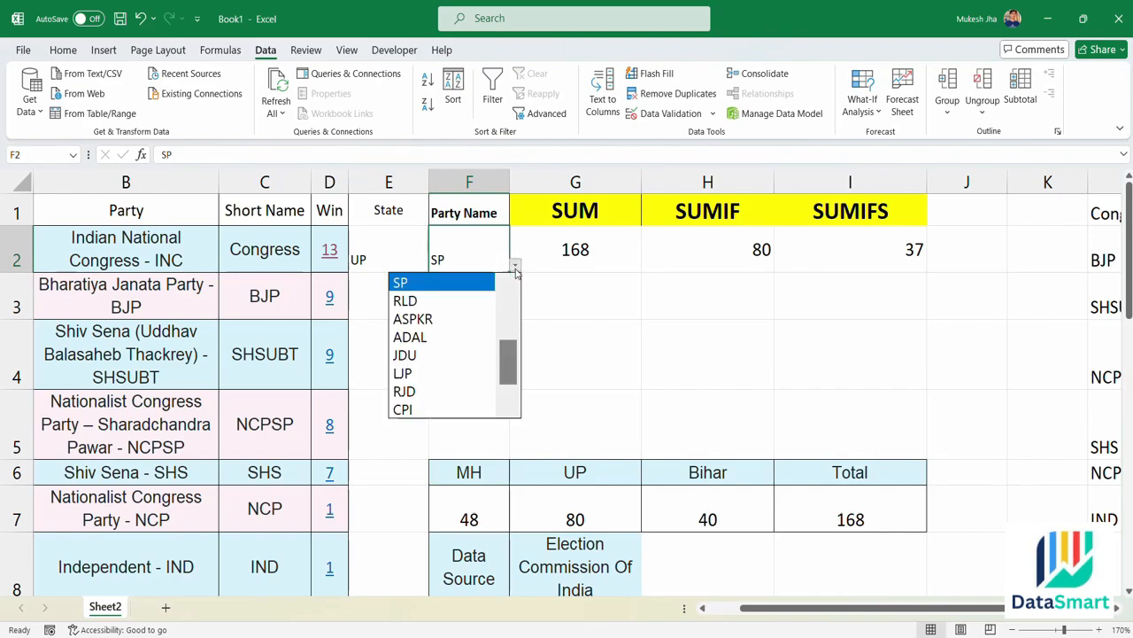
{"action": "left_click", "coordinate": [460, 392]}
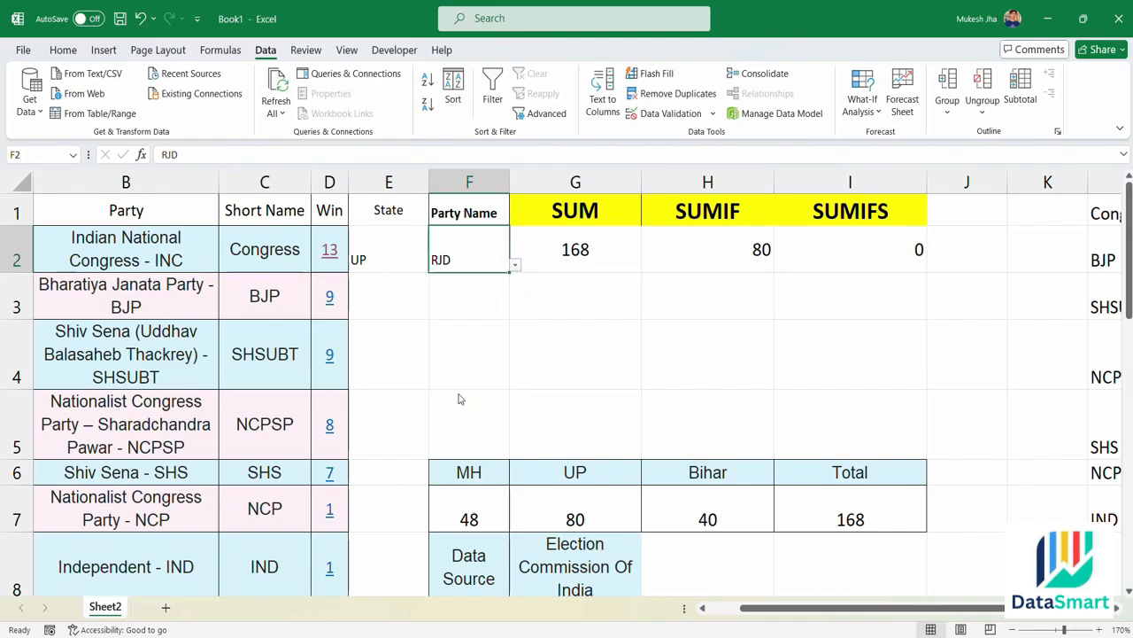
{"action": "left_click", "coordinate": [517, 267]}
{"action": "left_click", "coordinate": [563, 305]}
- Choose Maharashtra as the state in E2 and Congress as the party name in F2
{"action": "left_click", "coordinate": [406, 271]}
{"action": "left_click", "coordinate": [436, 269]}
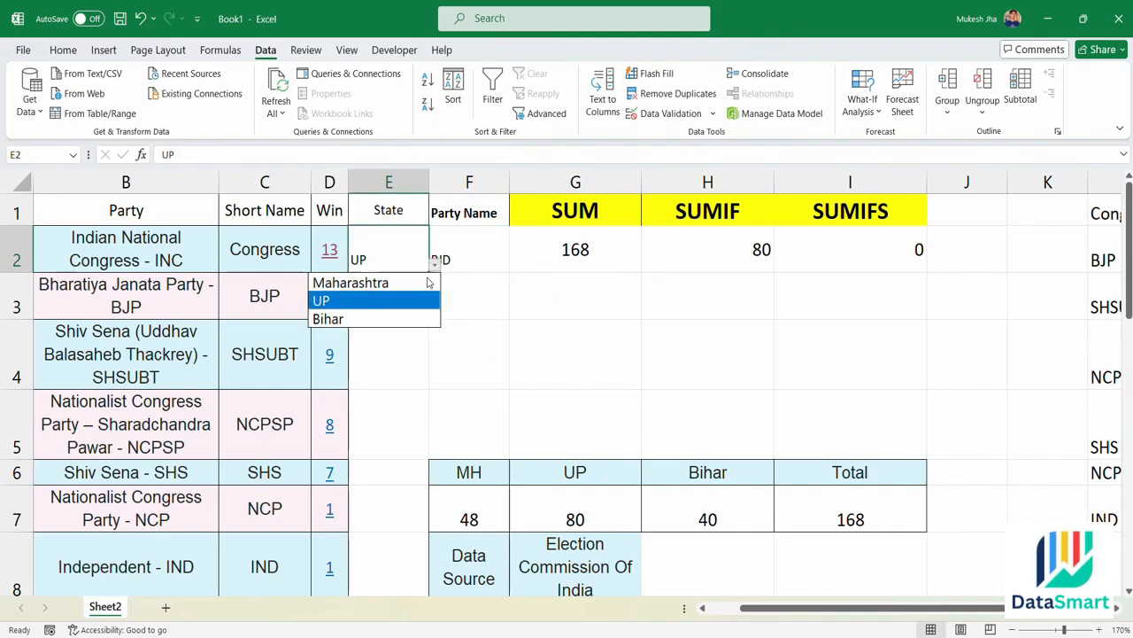
{"action": "left_click", "coordinate": [395, 283]}
{"action": "left_click_drag", "start_coordinate": [470, 254], "coordinate": [514, 260]}
{"action": "left_click", "coordinate": [515, 264]}
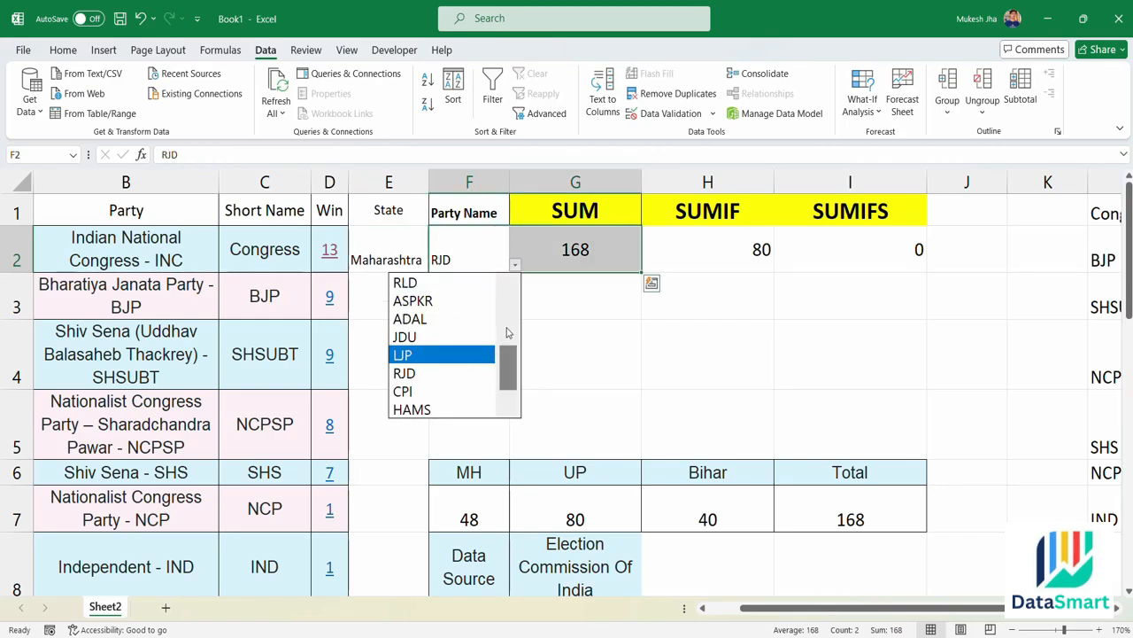
{"action": "scroll", "coordinate": [452, 354], "scroll_direction": "up", "scroll_amount": 3}
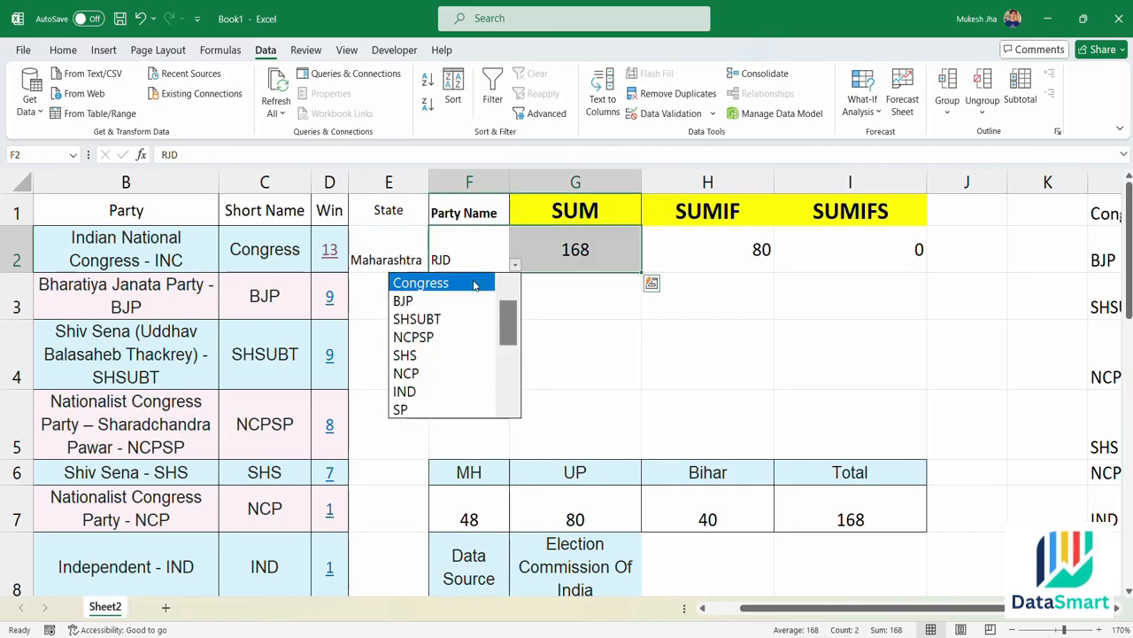
{"action": "left_click", "coordinate": [420, 282]}
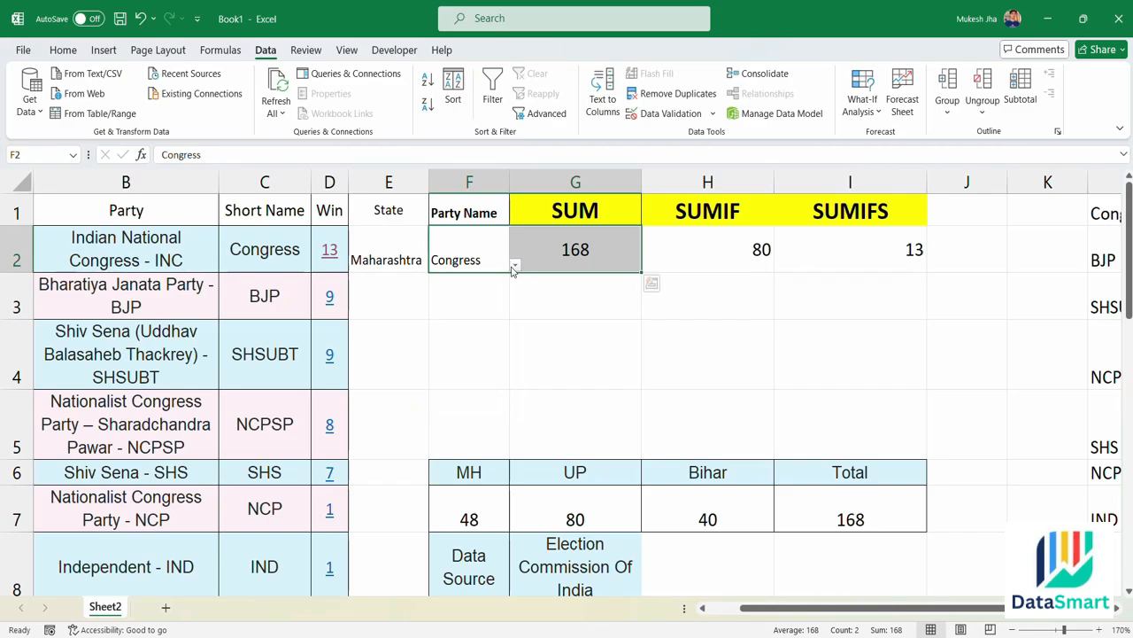
- Test the SUMIFS result with BJP and then SHSUBT selected as the party name in F2
{"action": "left_click", "coordinate": [514, 265]}
{"action": "left_click", "coordinate": [482, 304]}
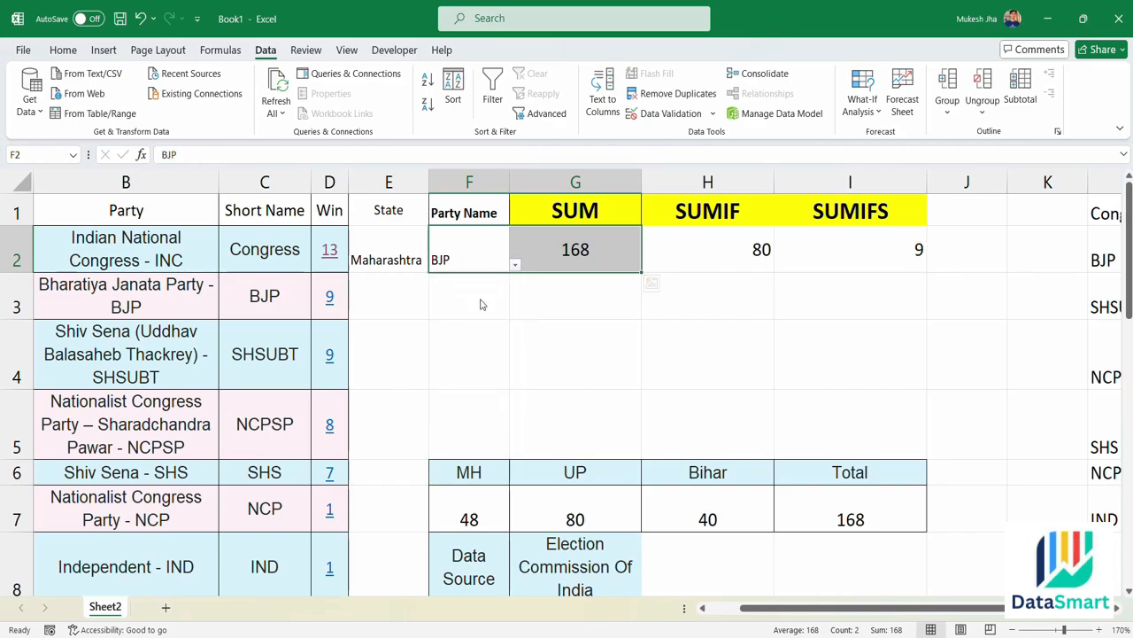
{"action": "left_click", "coordinate": [516, 265]}
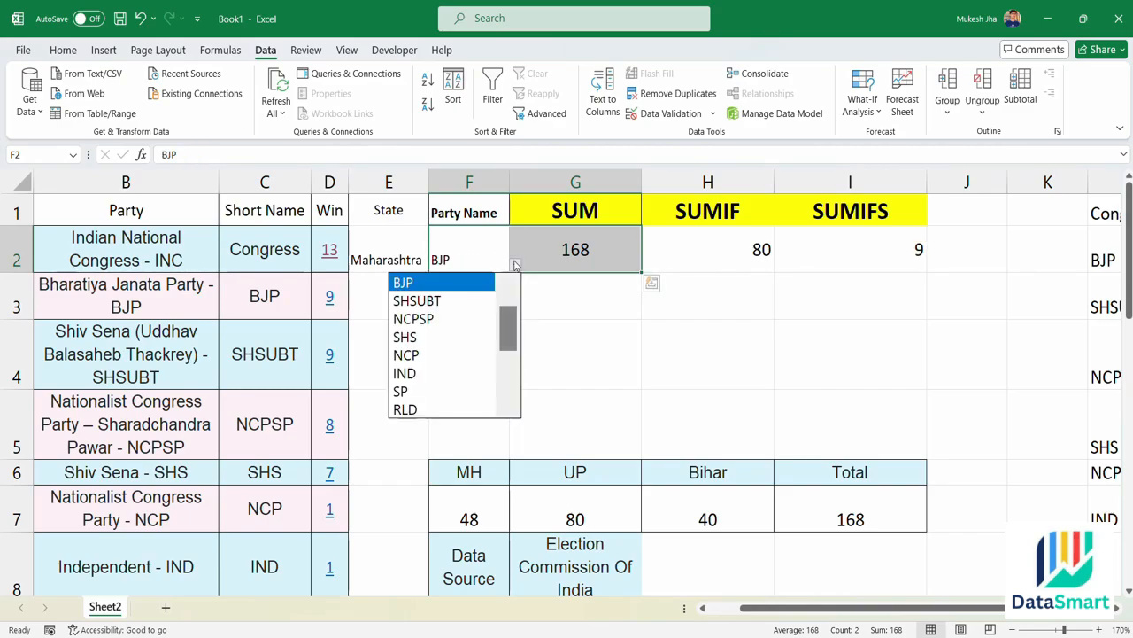
{"action": "left_click", "coordinate": [486, 302]}
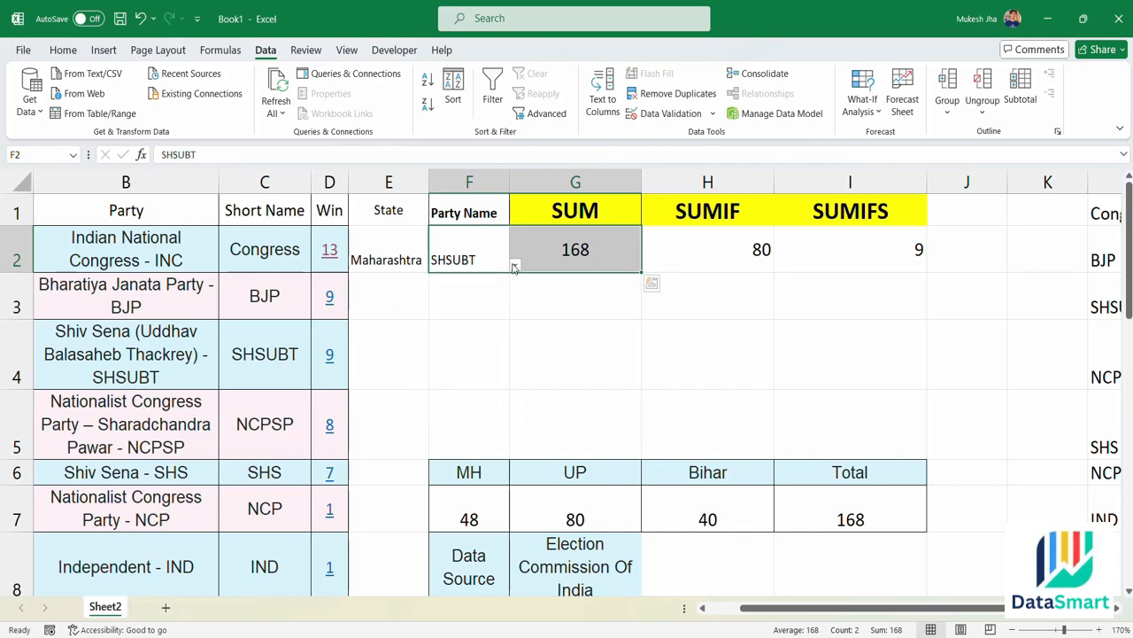
- Change the party name in F2 to NCP
{"action": "left_click", "coordinate": [515, 264]}
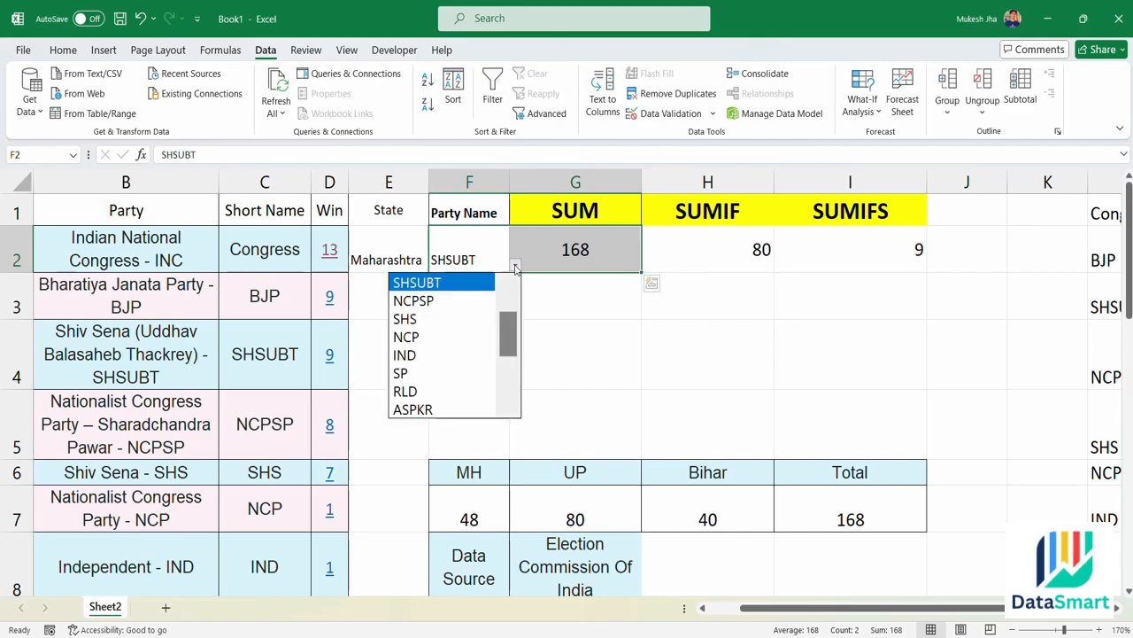
{"action": "left_click", "coordinate": [451, 337]}
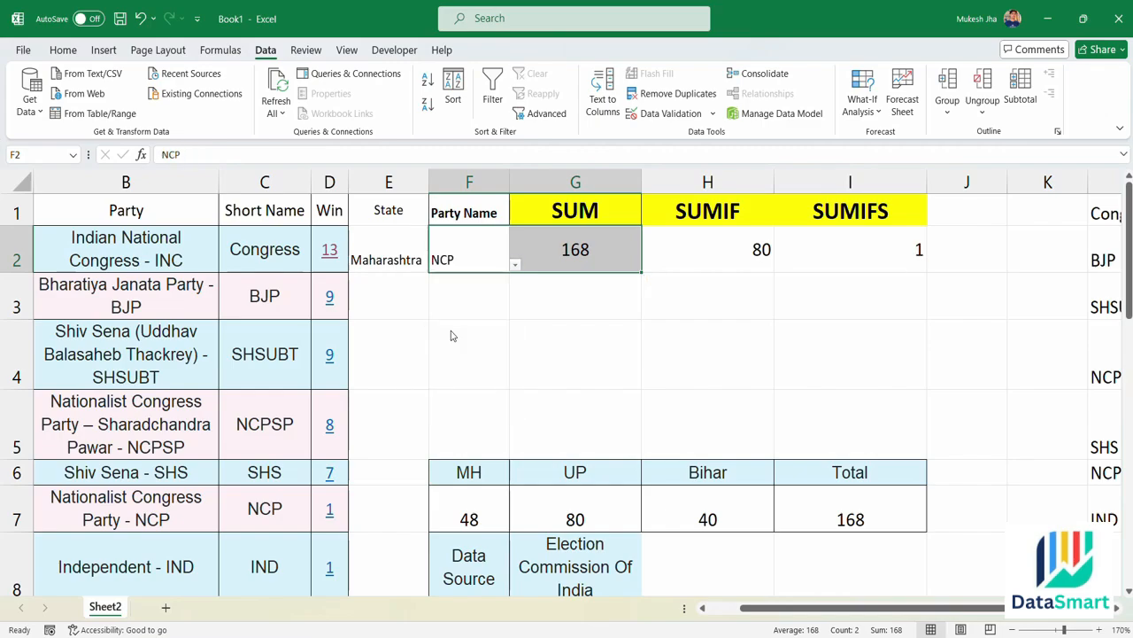